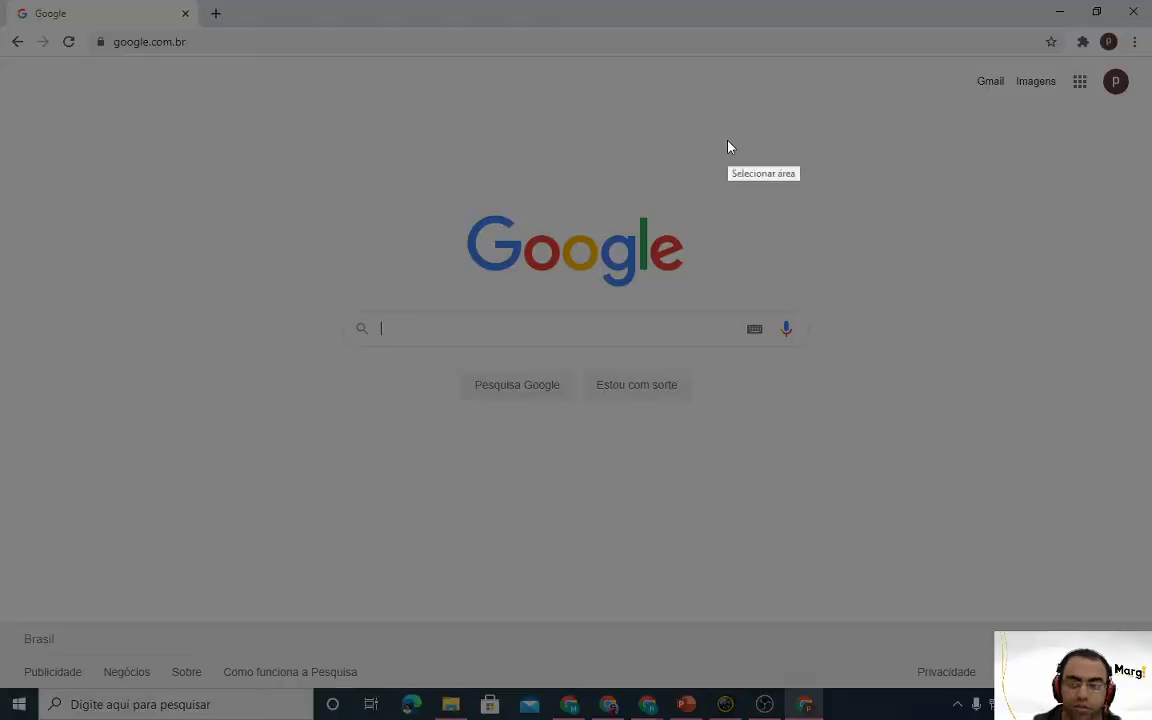
# Step: Capture the upper part of the Google home page with arrows drawn to the Google apps launcher and copy the annotated capture
pyautogui.moveTo(654, 1); pyautogui.dragTo(1148, 308)
pyautogui.click(637, 198)
pyautogui.moveTo(928, 244)
pyautogui.mouseDown()
pyautogui.moveTo(1026, 180)
pyautogui.moveTo(1078, 95)
pyautogui.mouseUp()
pyautogui.moveTo(1041, 244)
pyautogui.mouseDown()
pyautogui.moveTo(1044, 175)
pyautogui.moveTo(1071, 97)
pyautogui.mouseUp()
pyautogui.hotkey('ctrl', 'c')
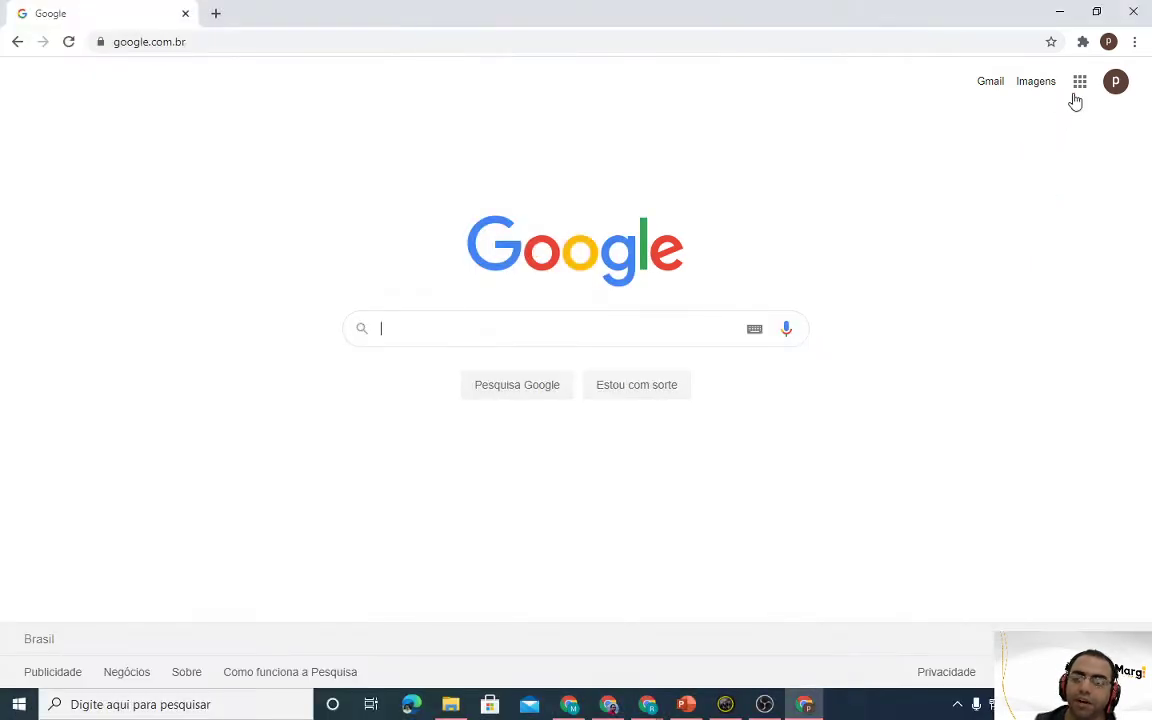
# Step: Search Windows for "computado", view the folders and drives in Meu computador, and minimise its window
pyautogui.click(1080, 97)
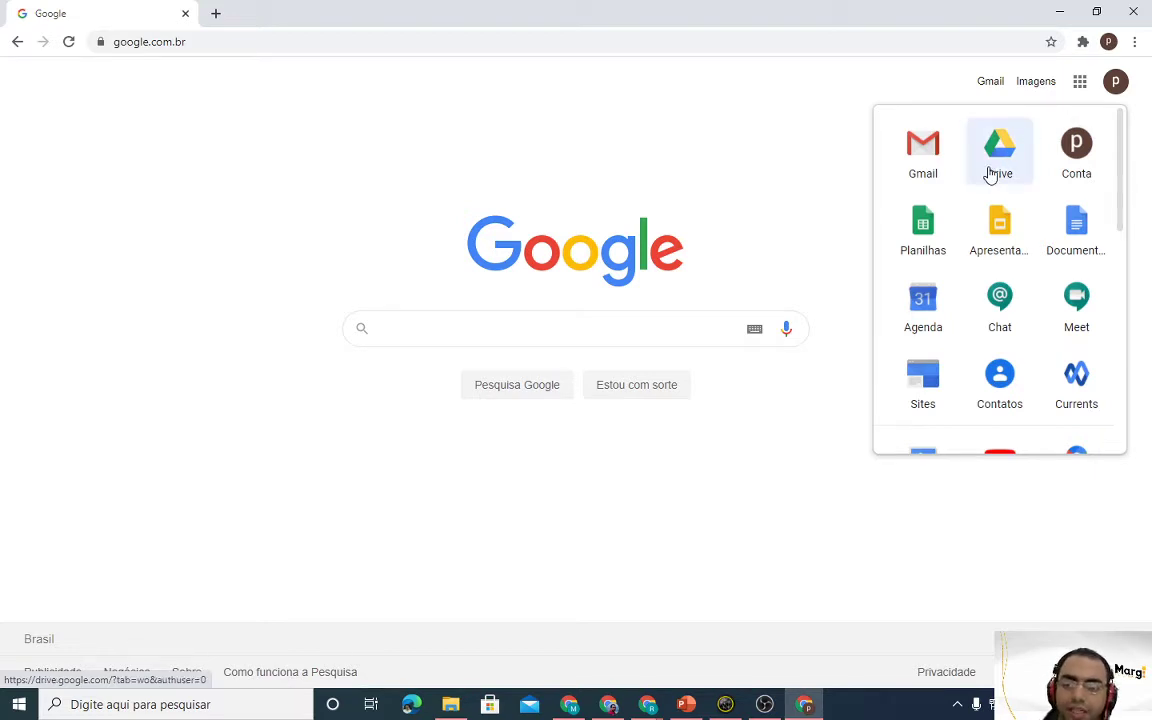
pyautogui.click(8, 706)
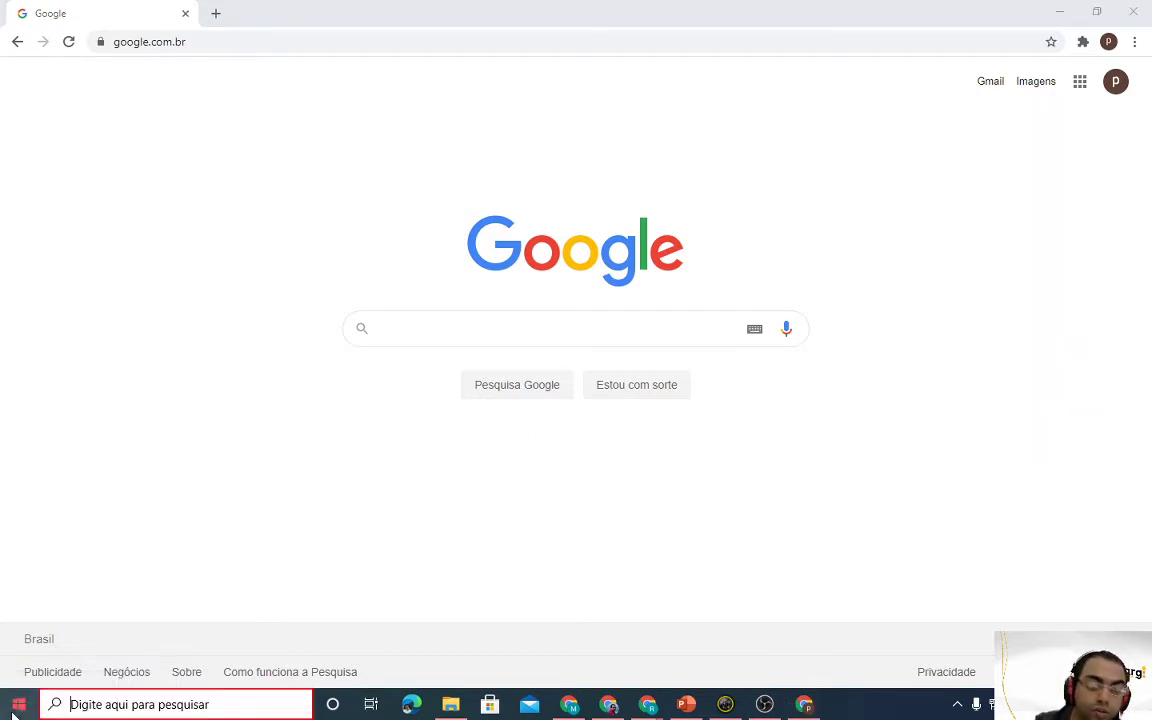
pyautogui.write('computado')
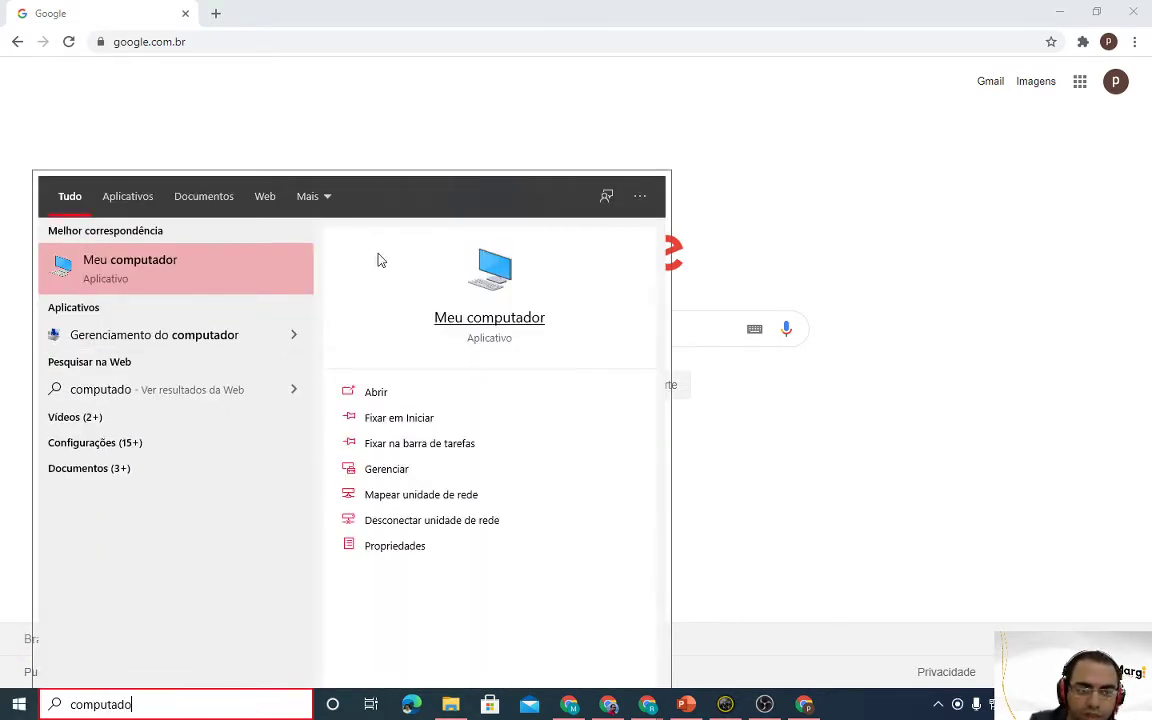
pyautogui.click(500, 289)
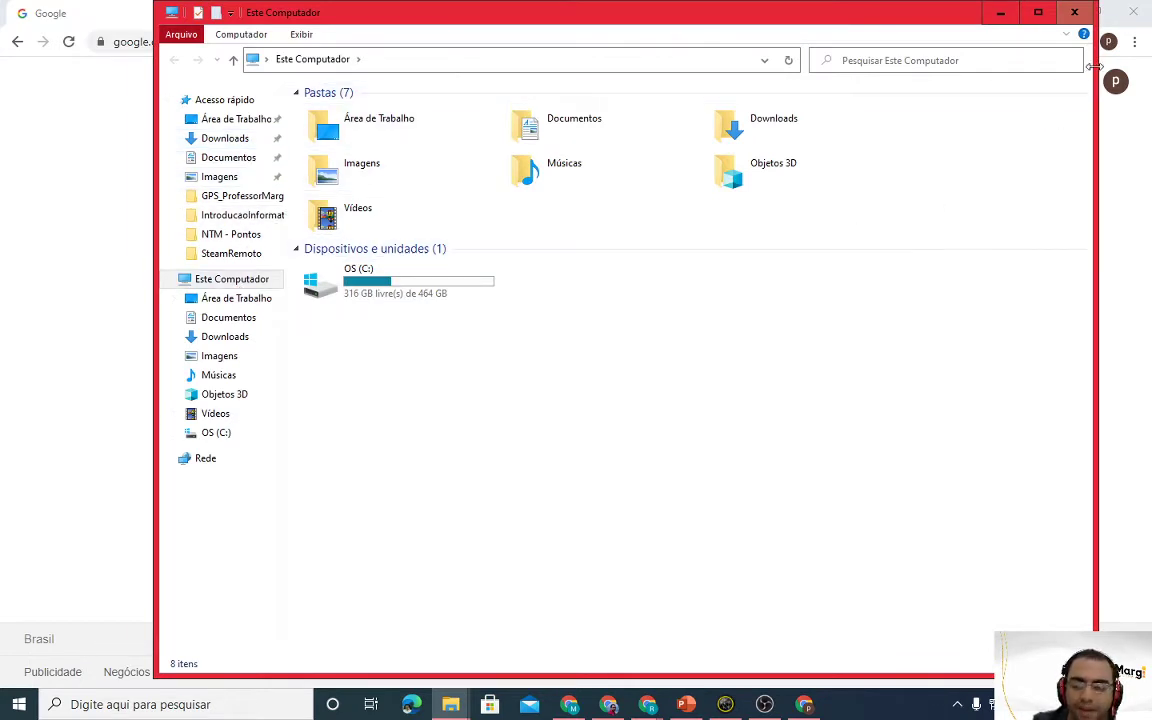
pyautogui.click(1000, 12)
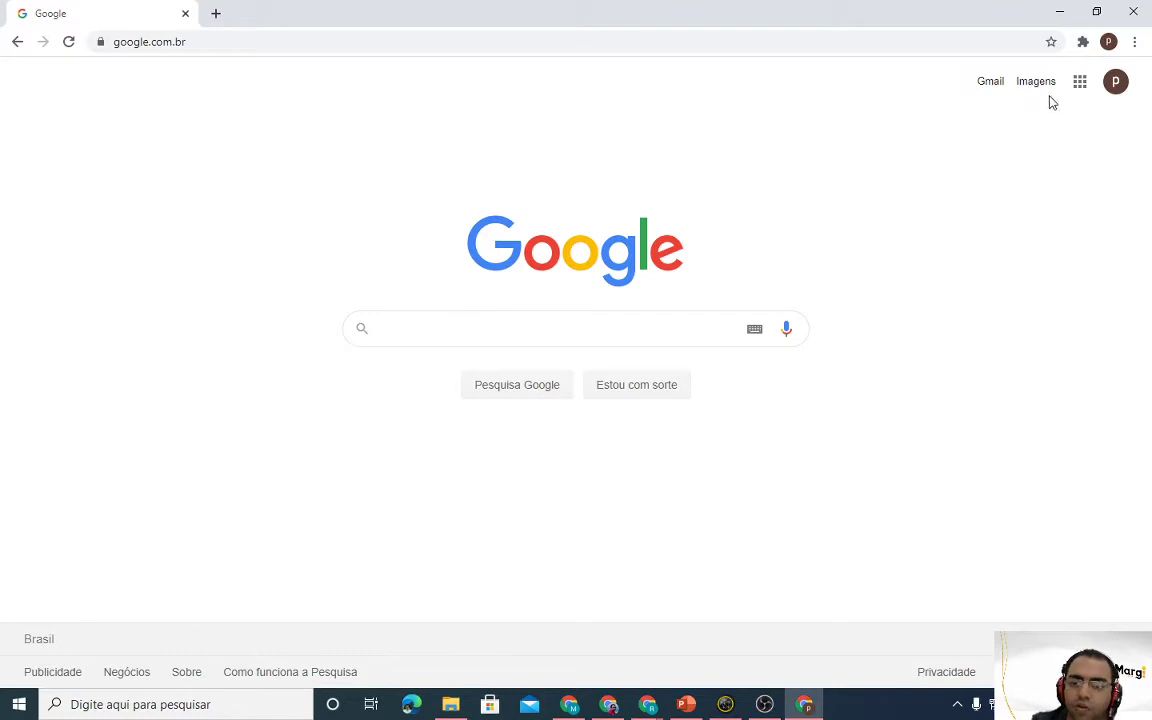
# Step: Open Google Drive from the Google apps launcher
pyautogui.click(1081, 85)
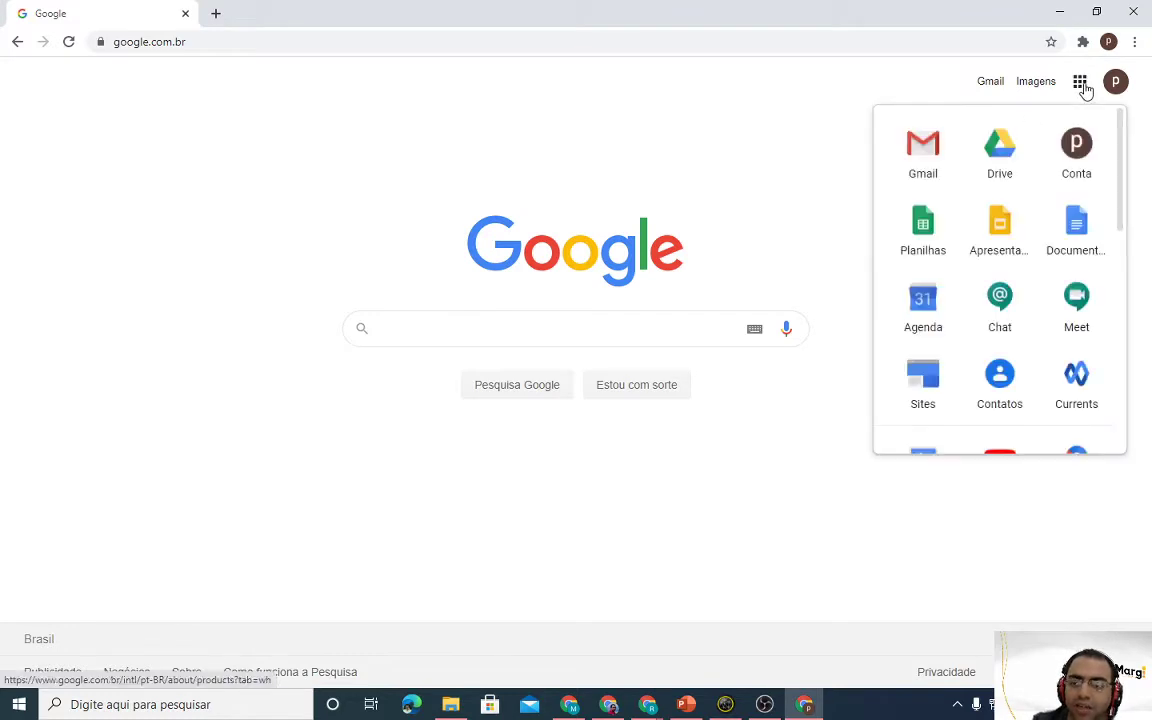
pyautogui.click(988, 163)
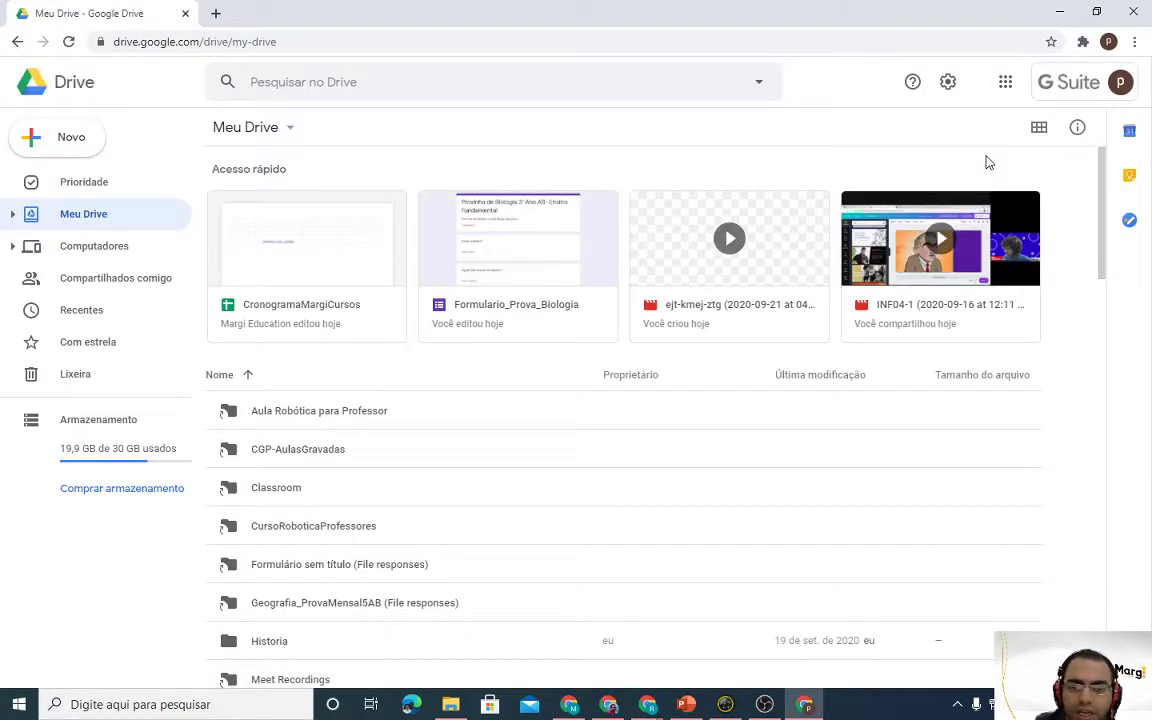
# Step: Annotate a capture of the Drive page with arrows to Pesquisar no Drive, Meu Drive, Novo and Lixeira, and discard it
pyautogui.press('Print')
pyautogui.moveTo(0, 0)
pyautogui.mouseDown()
pyautogui.moveTo(88, 238)
pyautogui.moveTo(948, 643)
pyautogui.moveTo(1110, 664)
pyautogui.mouseUp()
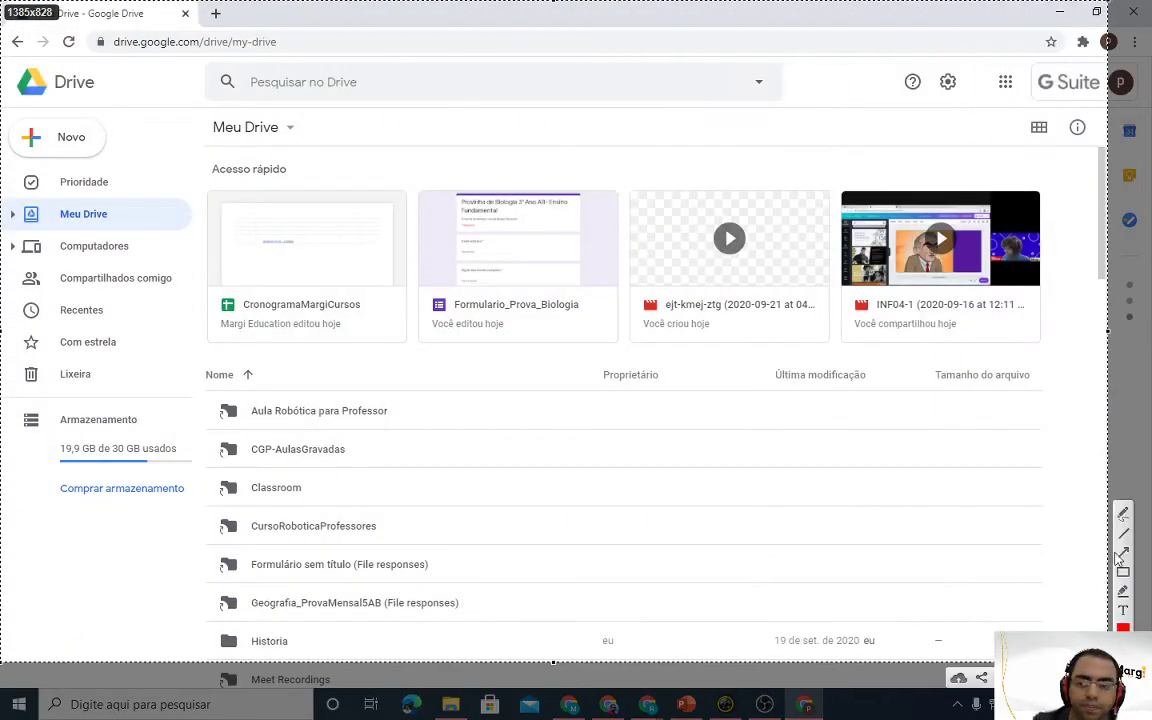
pyautogui.moveTo(745, 390)
pyautogui.mouseDown()
pyautogui.moveTo(340, 113)
pyautogui.moveTo(342, 99)
pyautogui.mouseUp()
pyautogui.moveTo(175, 150); pyautogui.dragTo(278, 88)
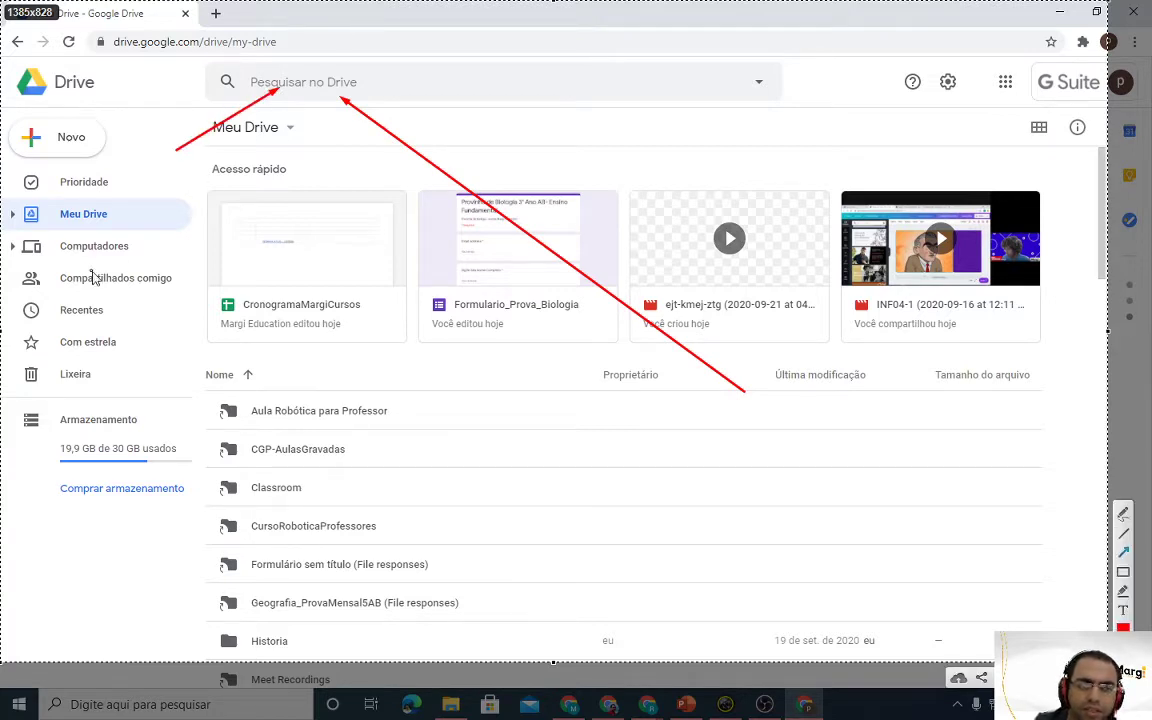
pyautogui.moveTo(315, 203); pyautogui.dragTo(116, 215)
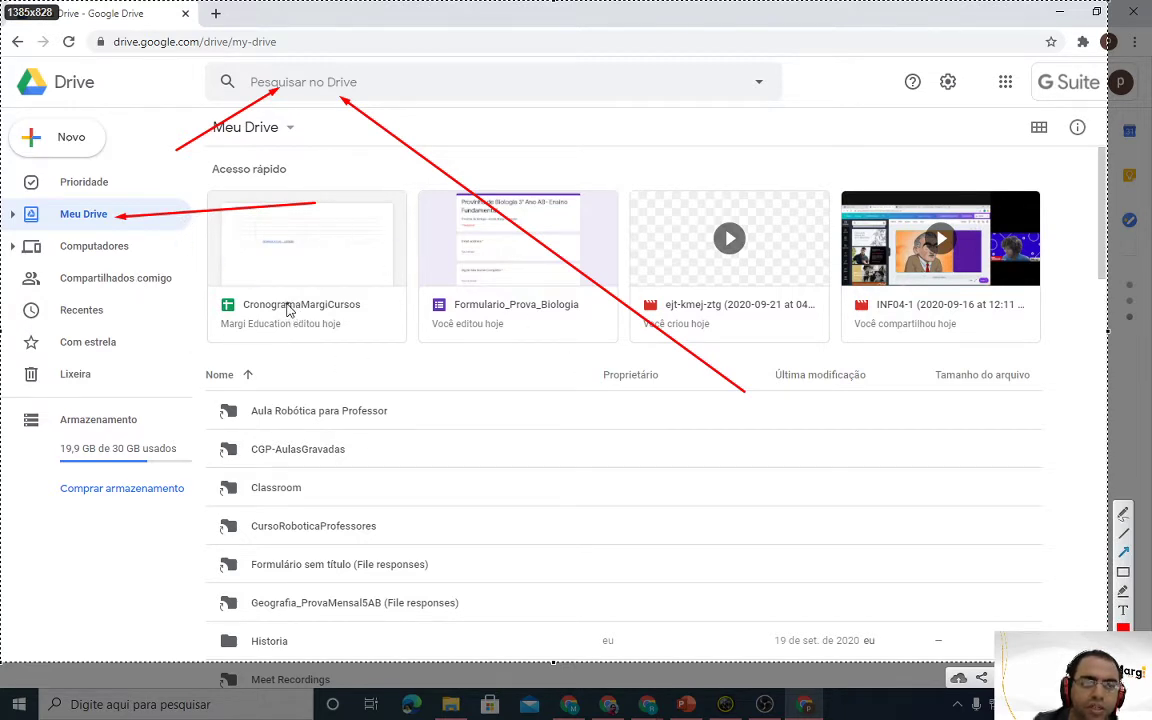
pyautogui.moveTo(215, 192); pyautogui.dragTo(112, 160)
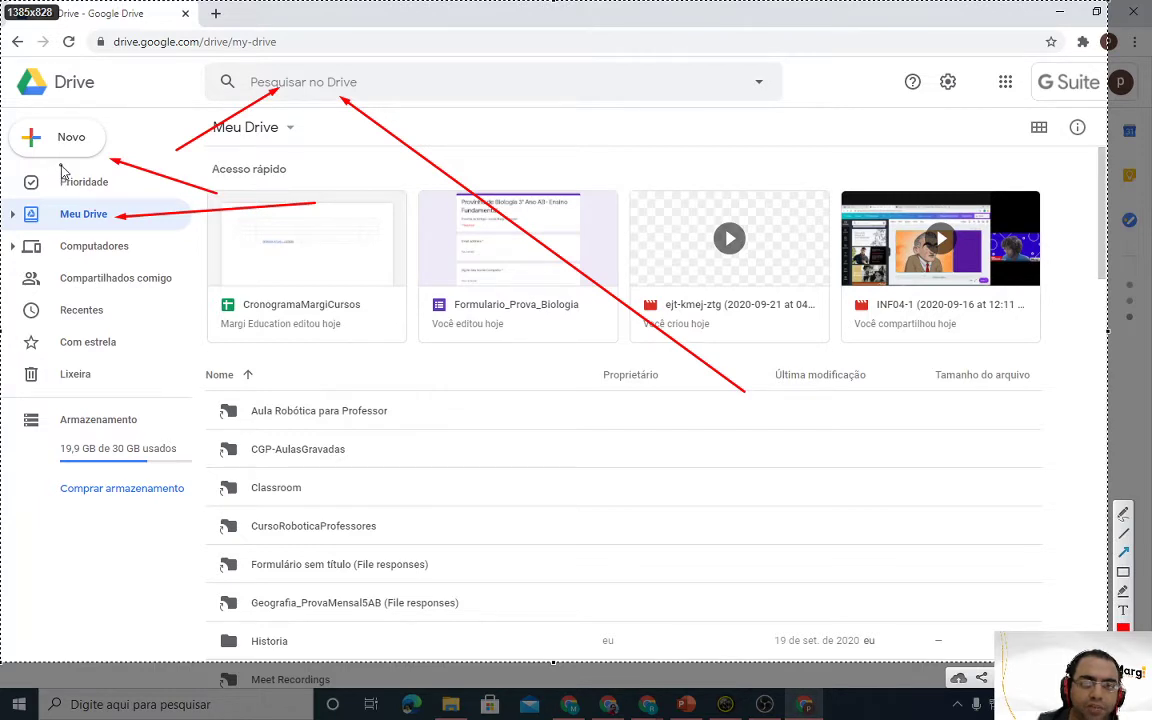
pyautogui.moveTo(166, 330); pyautogui.dragTo(92, 375)
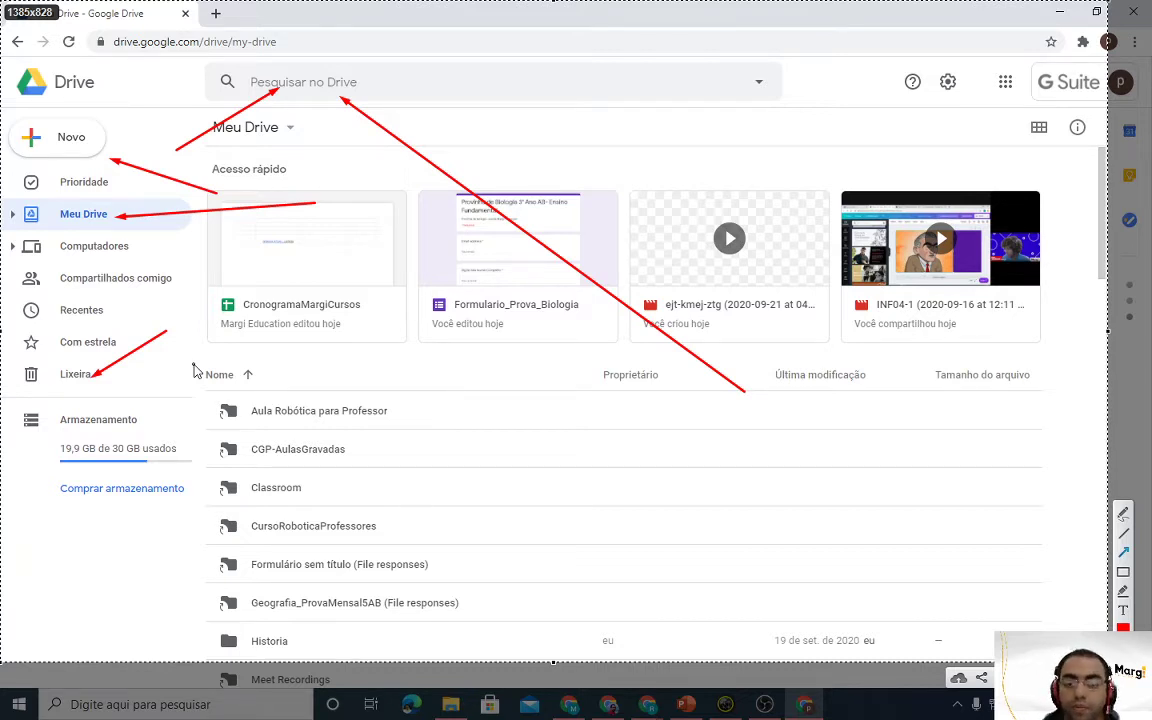
pyautogui.press('Escape')
# Step: Examine the file list in Meu Drive and the options for creating or uploading items
pyautogui.scroll(-4, 460, 370)
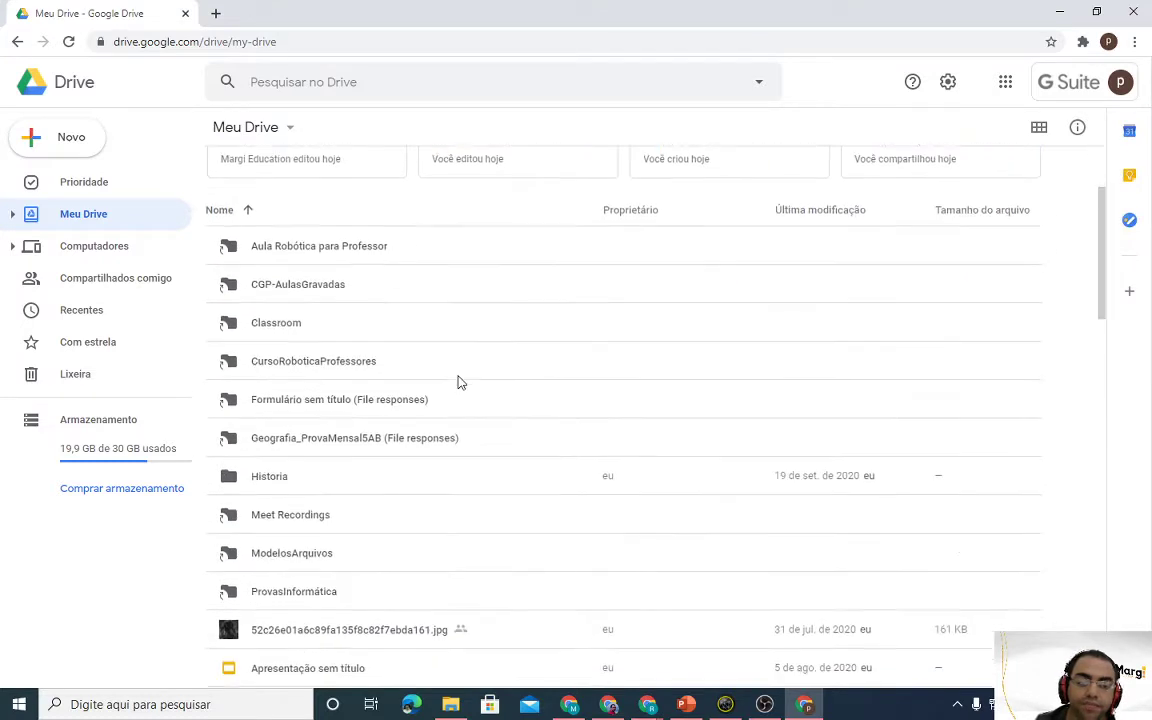
pyautogui.click(64, 140)
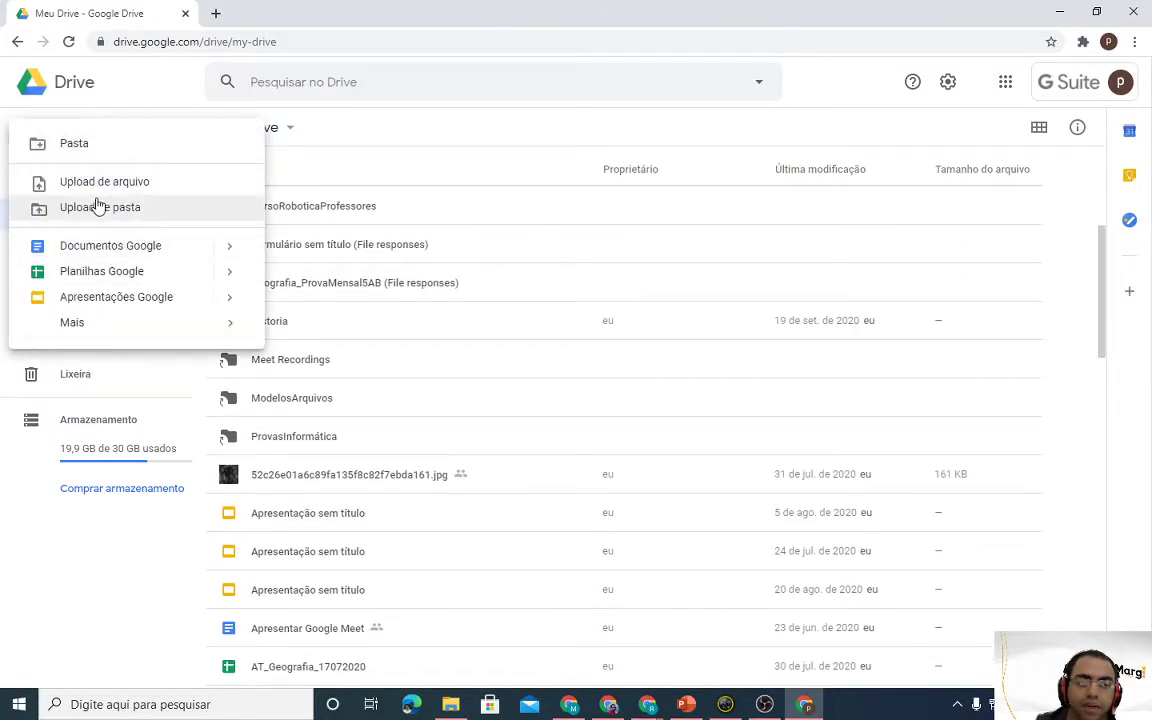
pyautogui.click(392, 168)
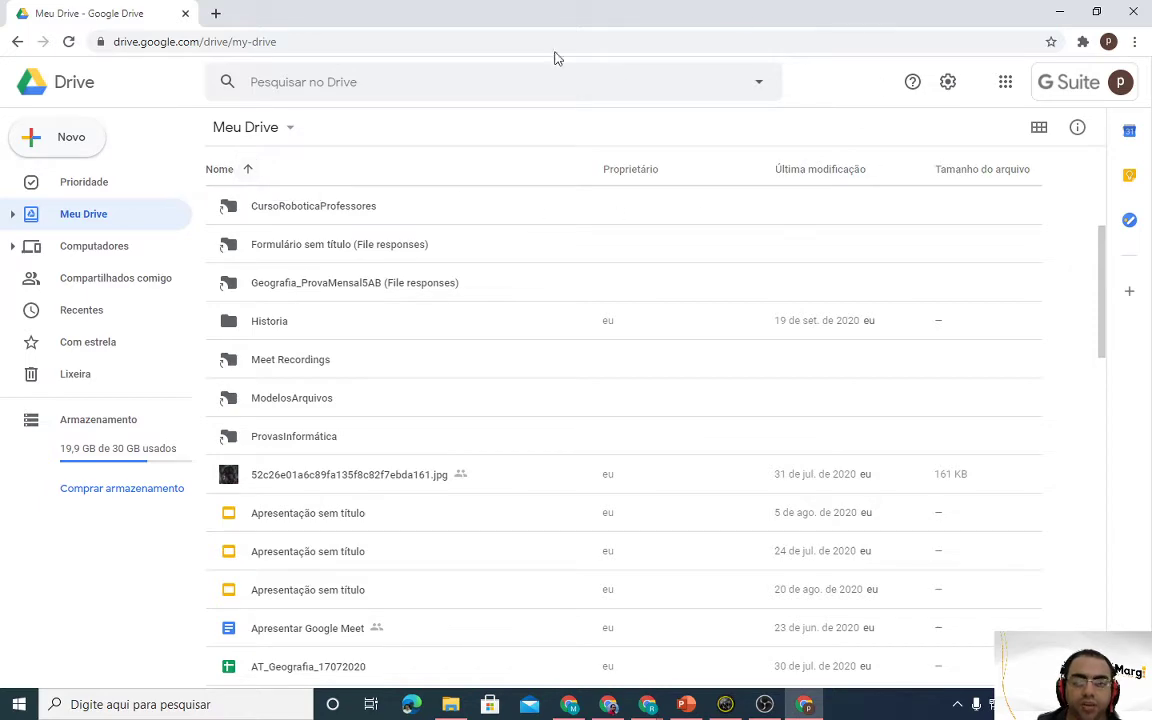
pyautogui.scroll(-15, 330, 292)
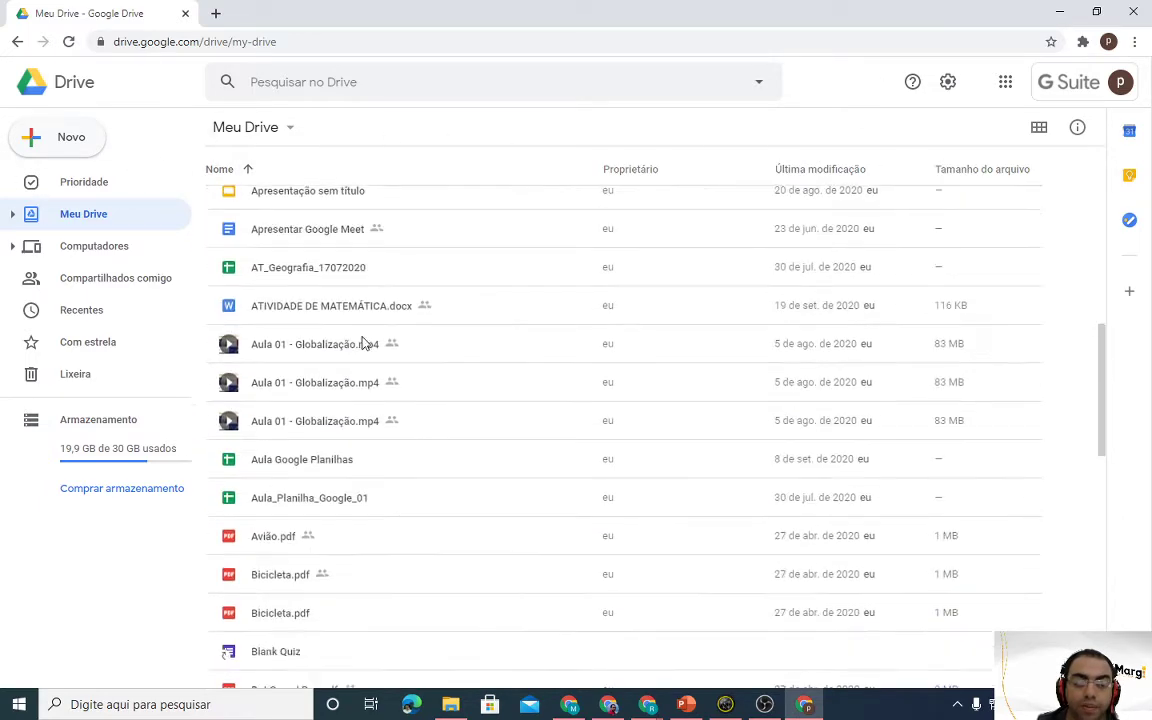
# Step: Annotate a capture of the new-item options with arrows to Documentos Google, Planilhas Google and Apresentações Google, and discard it
pyautogui.click(57, 145)
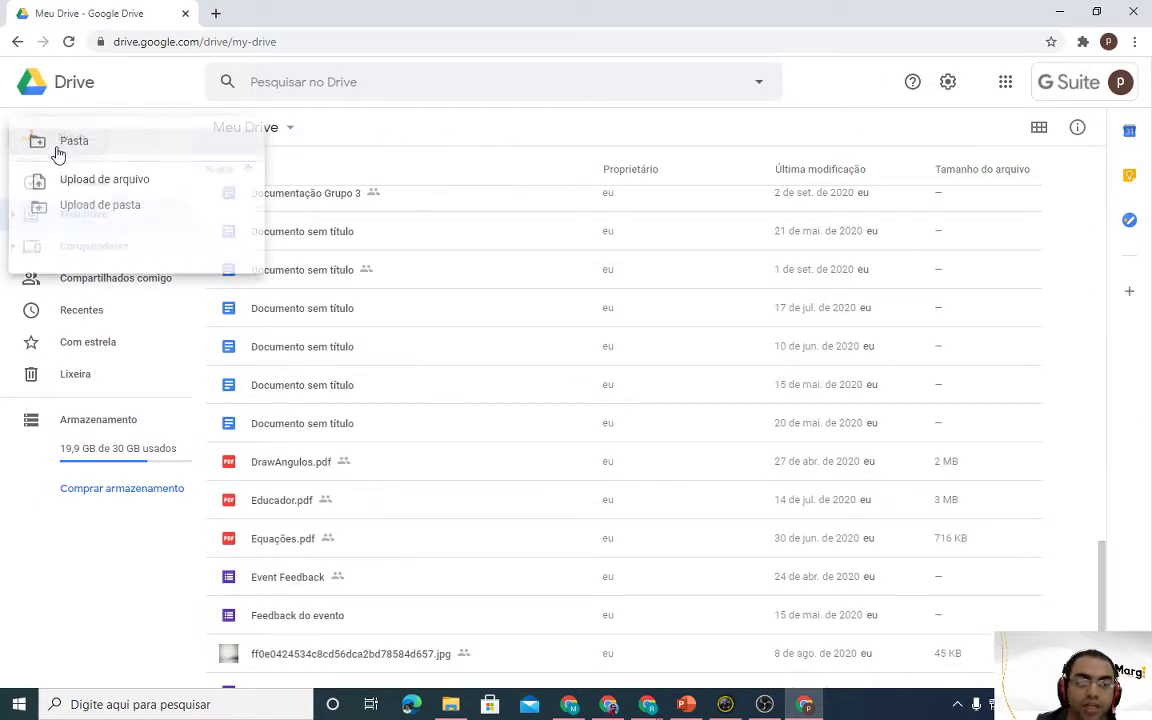
pyautogui.moveTo(80, 325)
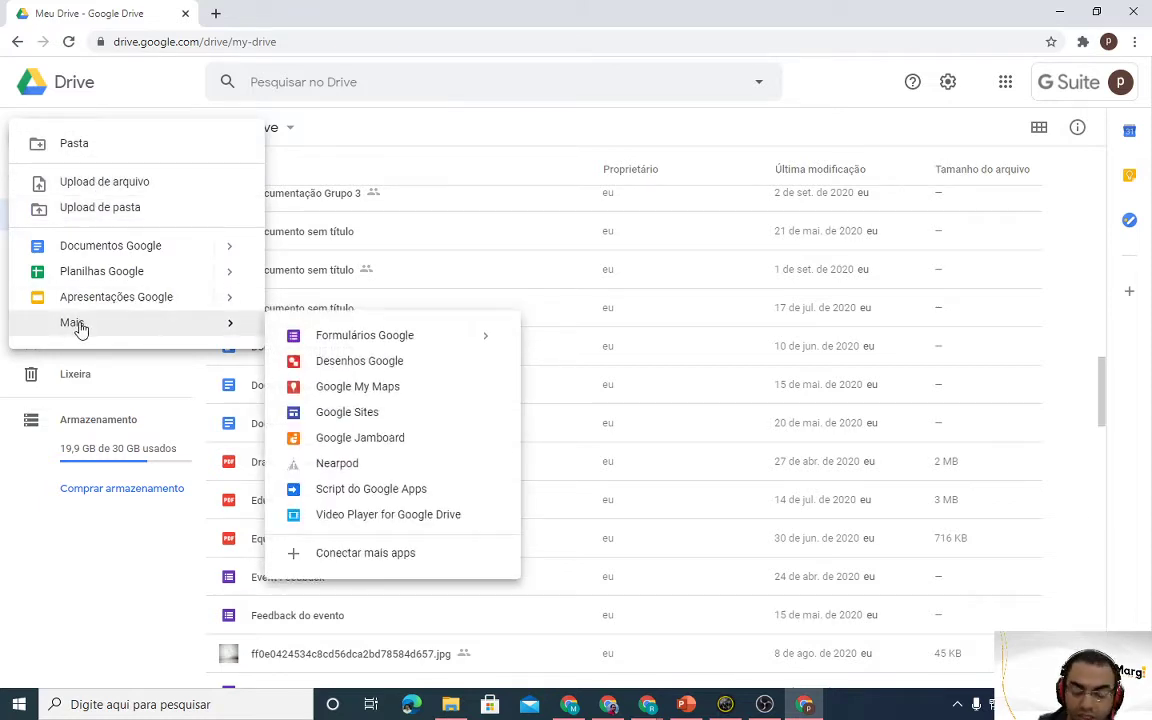
pyautogui.press('Print')
pyautogui.moveTo(12, 196); pyautogui.dragTo(454, 392)
pyautogui.click(470, 284)
pyautogui.moveTo(421, 280); pyautogui.dragTo(183, 249)
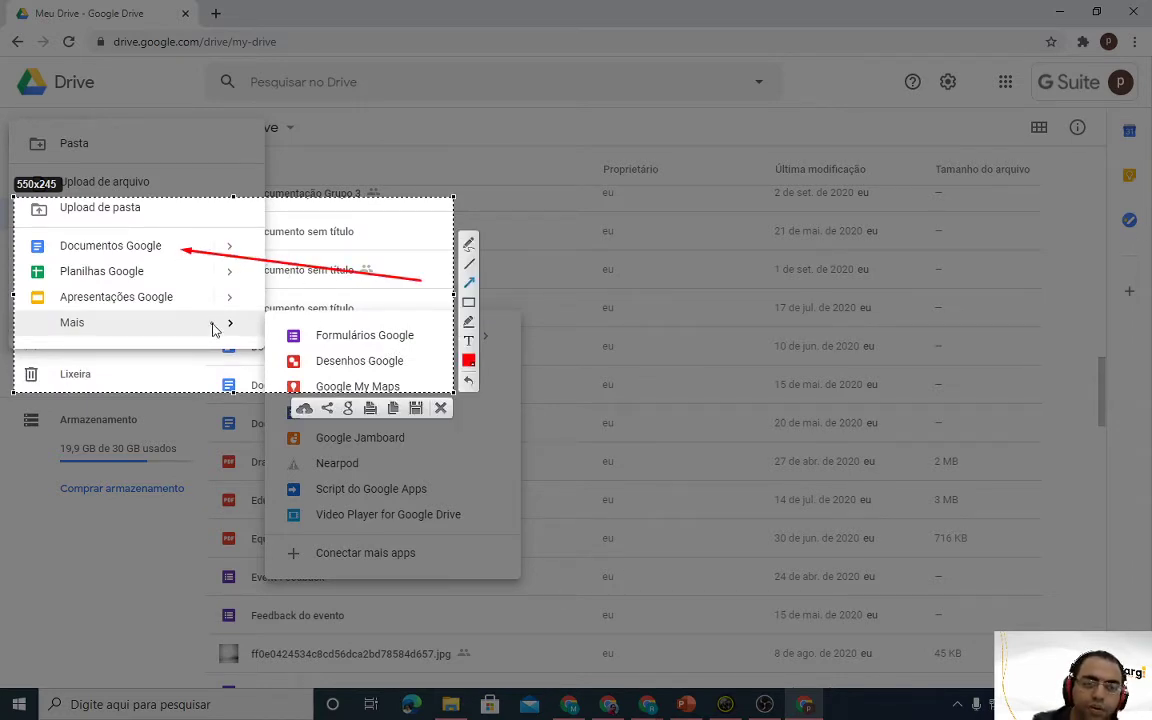
pyautogui.moveTo(426, 265)
pyautogui.mouseDown()
pyautogui.moveTo(342, 288)
pyautogui.moveTo(428, 284)
pyautogui.moveTo(185, 266)
pyautogui.mouseUp()
pyautogui.click(460, 284)
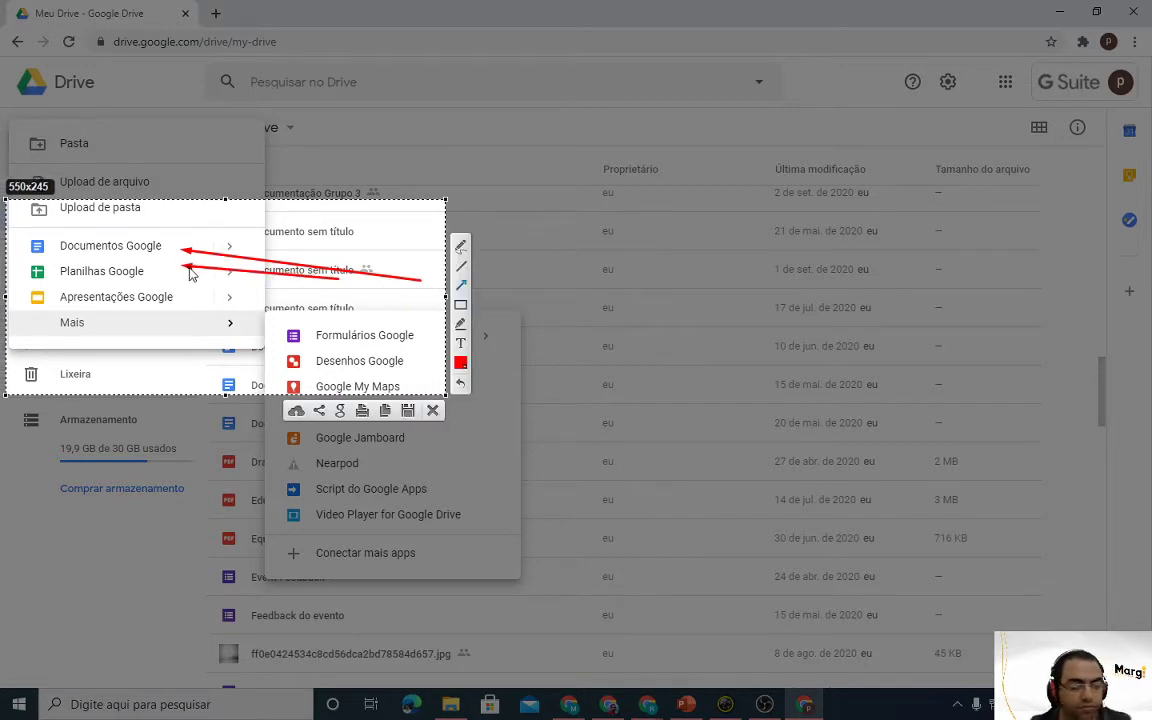
pyautogui.moveTo(373, 301); pyautogui.dragTo(196, 305)
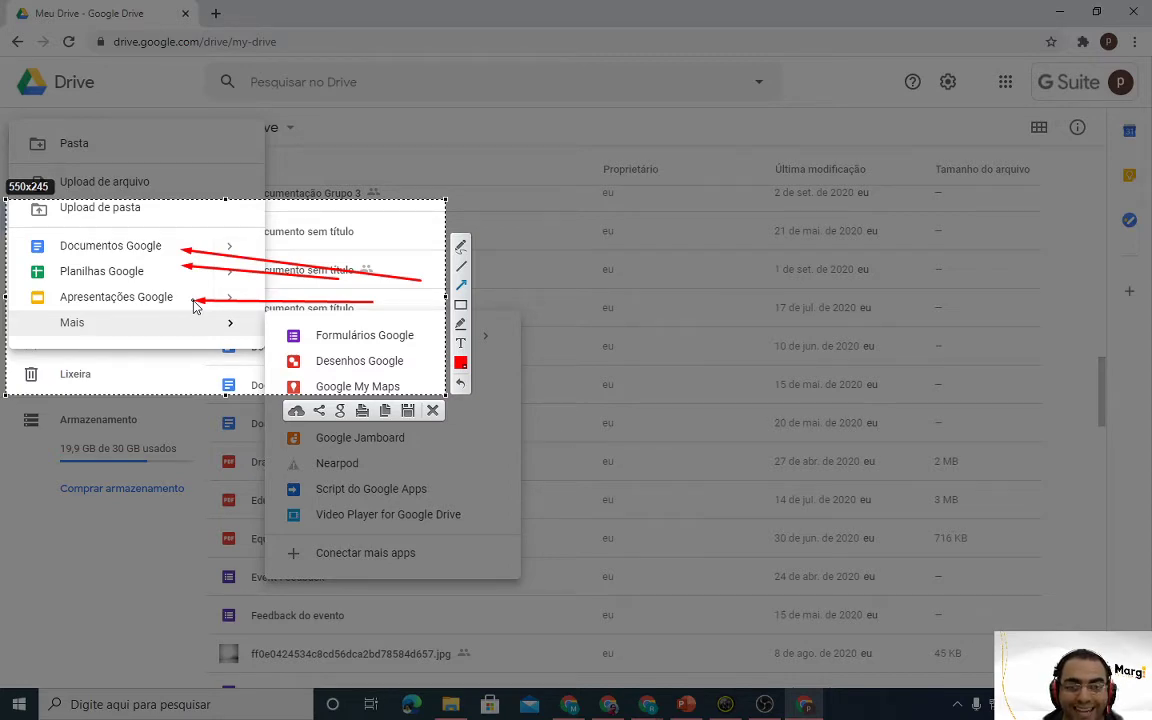
pyautogui.press('Escape')
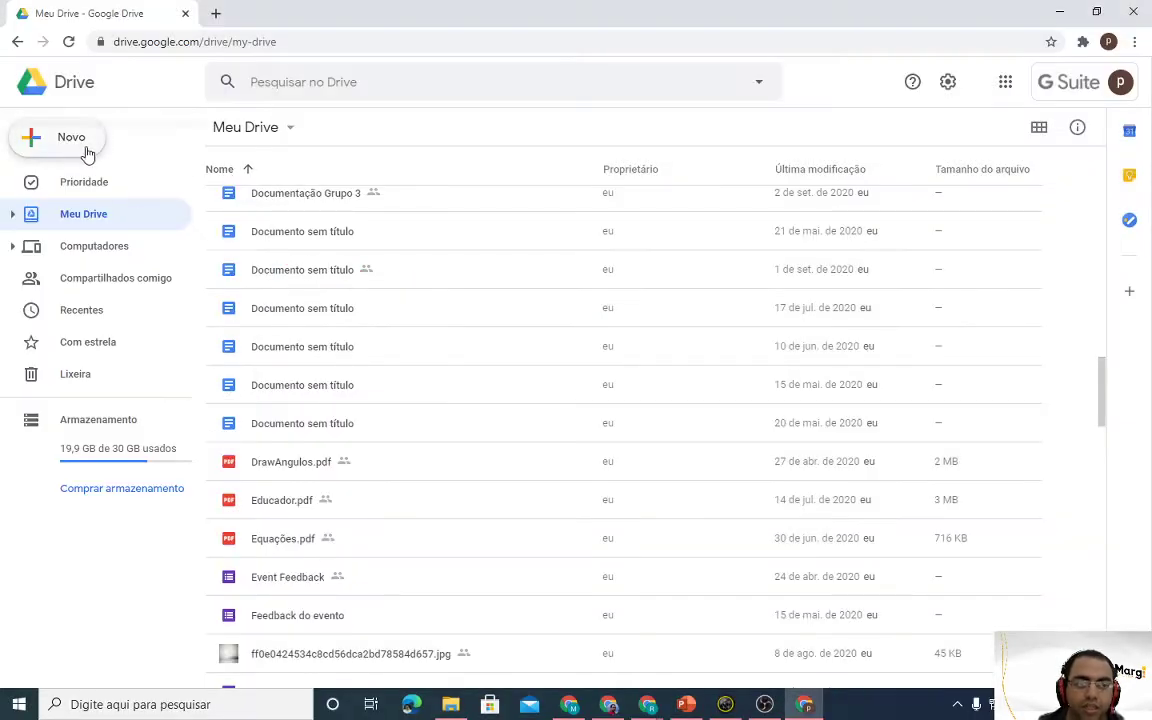
pyautogui.click(88, 150)
pyautogui.click(74, 143)
pyautogui.click(570, 411)
pyautogui.click(62, 150)
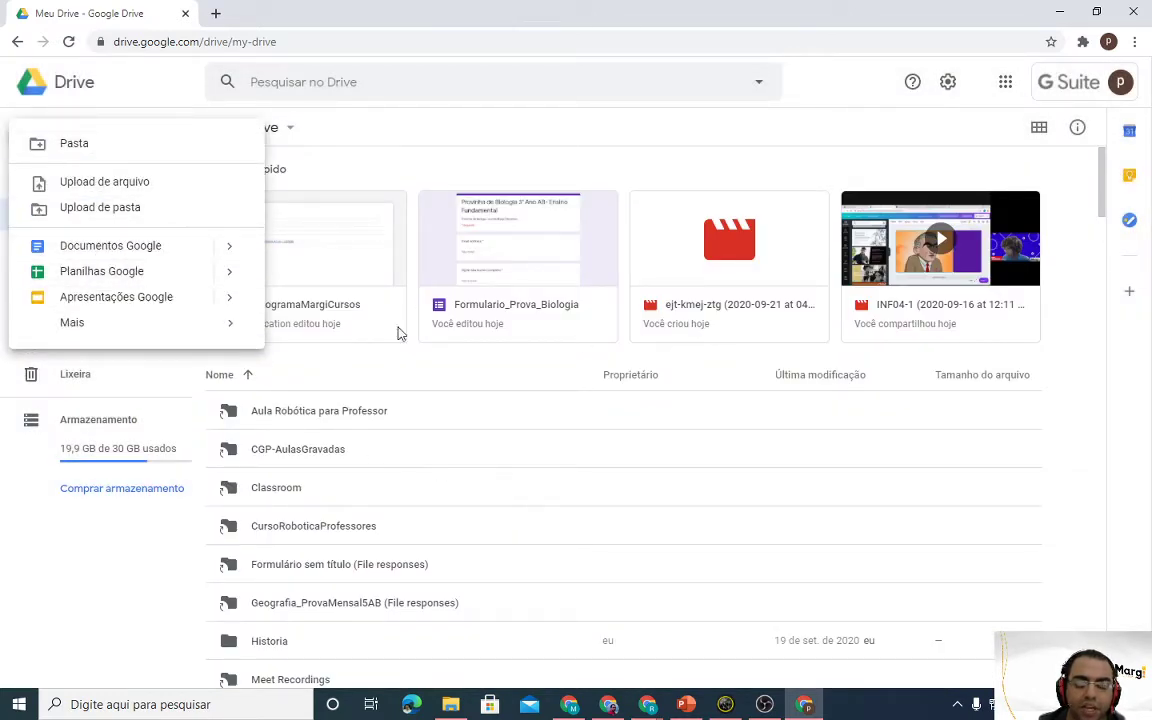
pyautogui.click(375, 160)
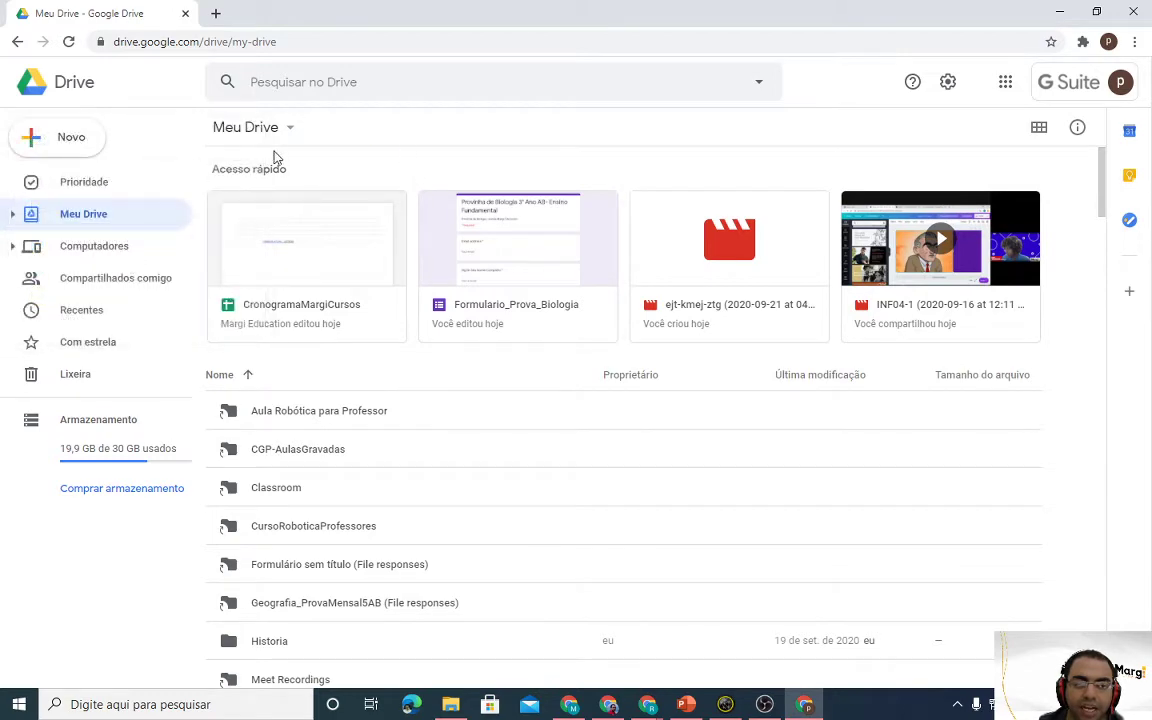
# Step: Create a folder named "Provas" in Meu Drive and open it
pyautogui.scroll(-15, 365, 435)
pyautogui.scroll(-20, 397, 427)
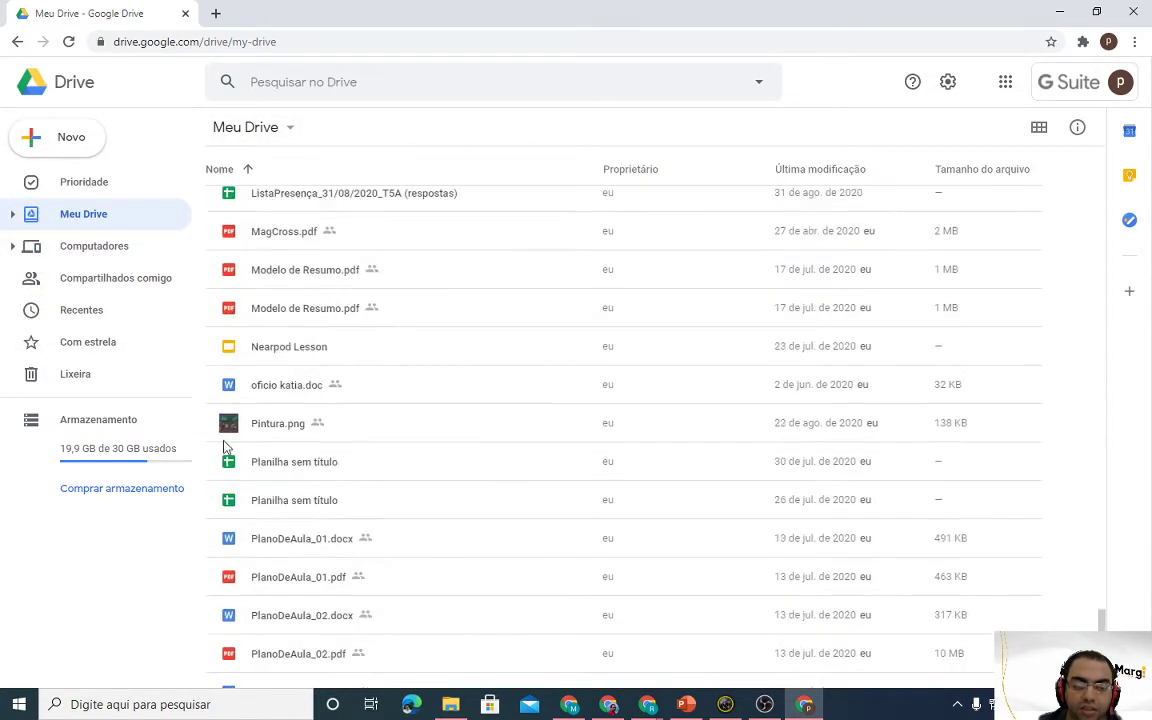
pyautogui.scroll(12, 399, 309)
pyautogui.scroll(20, 318, 307)
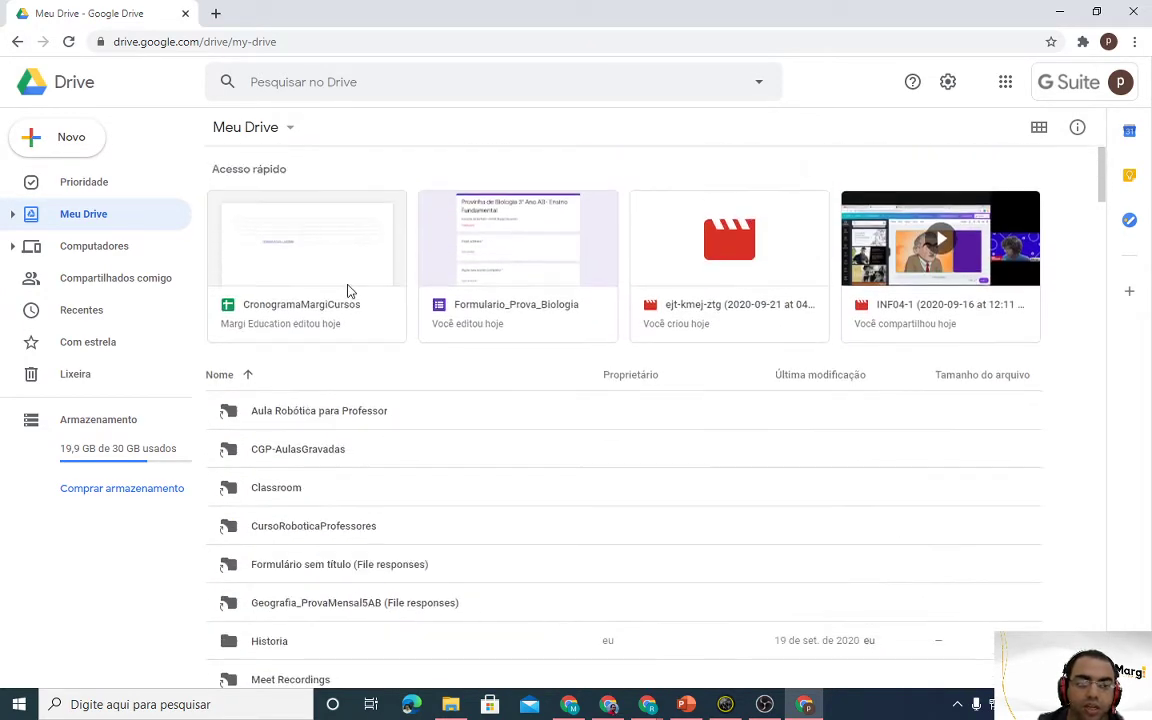
pyautogui.scroll(-3, 330, 300)
pyautogui.click(72, 138)
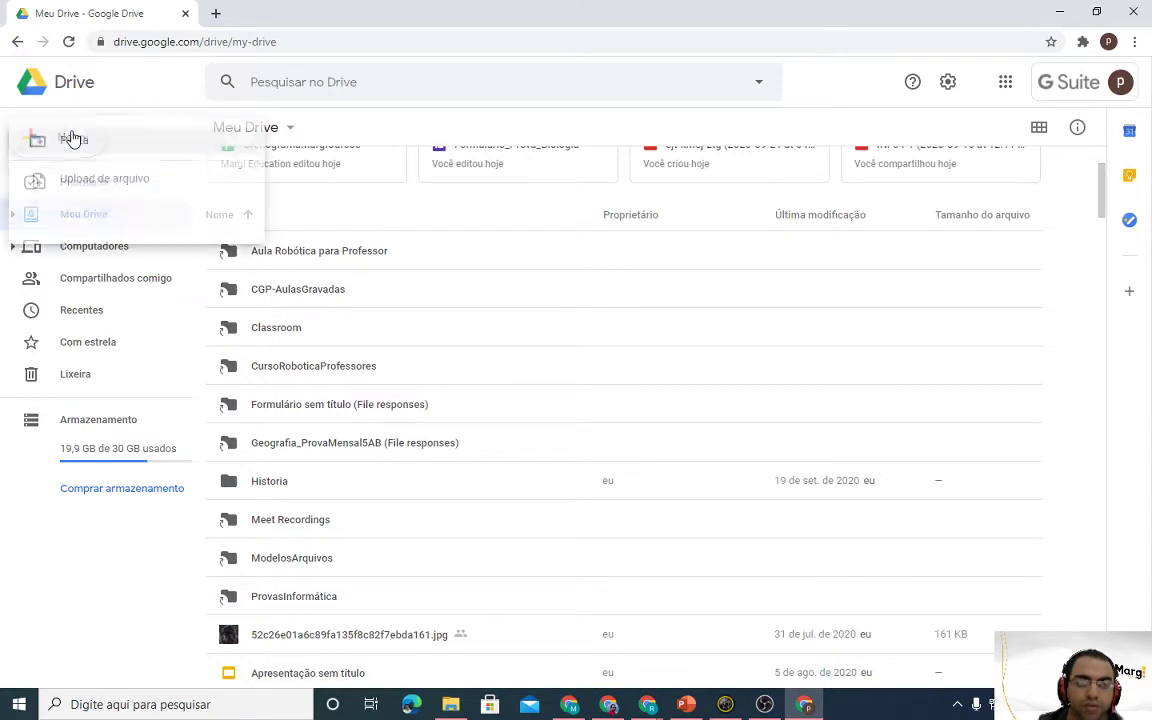
pyautogui.click(141, 150)
pyautogui.write('Provas')
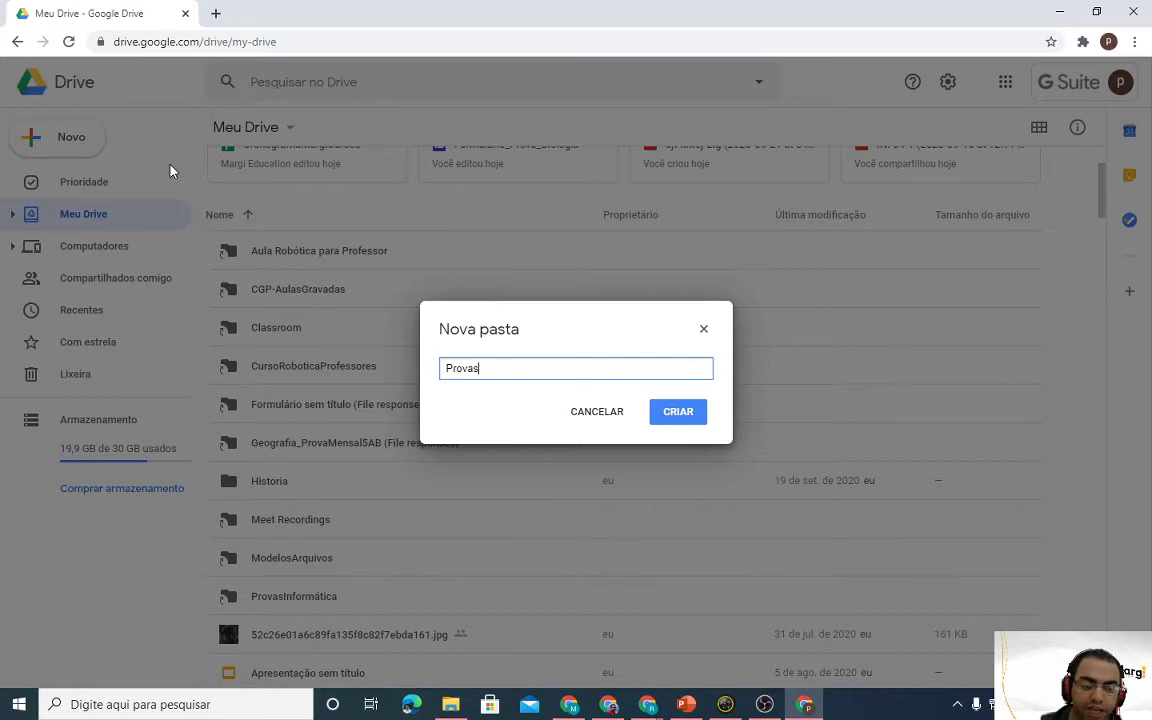
pyautogui.press('Return')
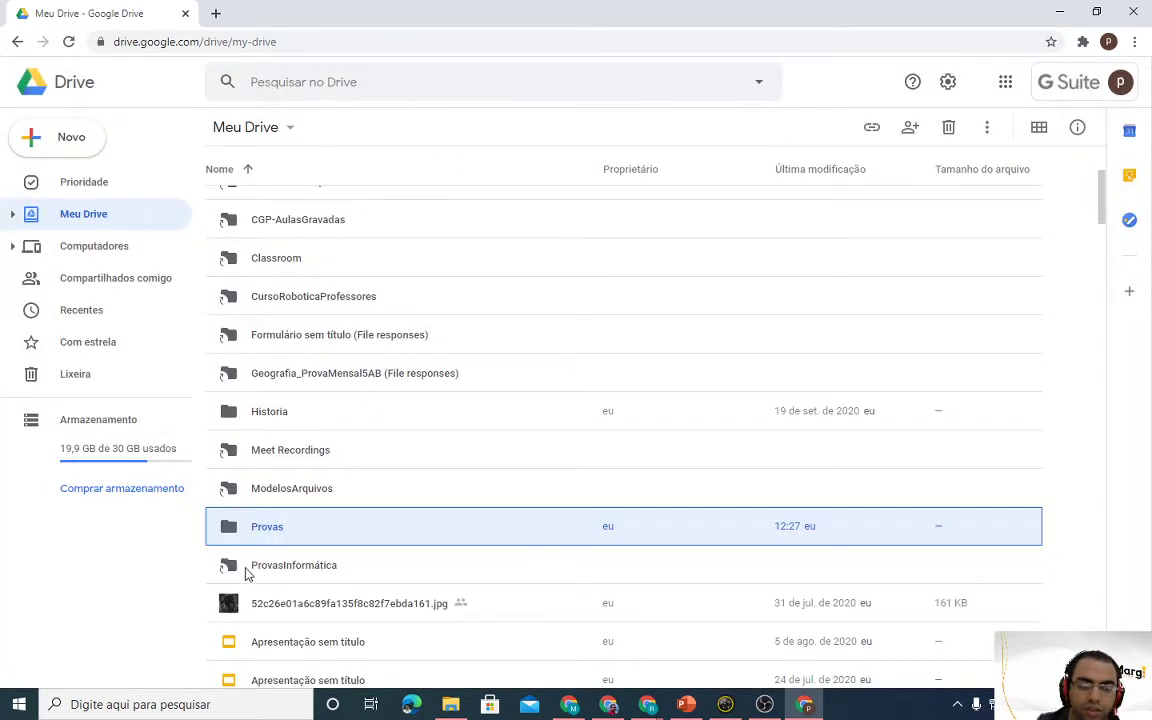
pyautogui.doubleClick(262, 527)
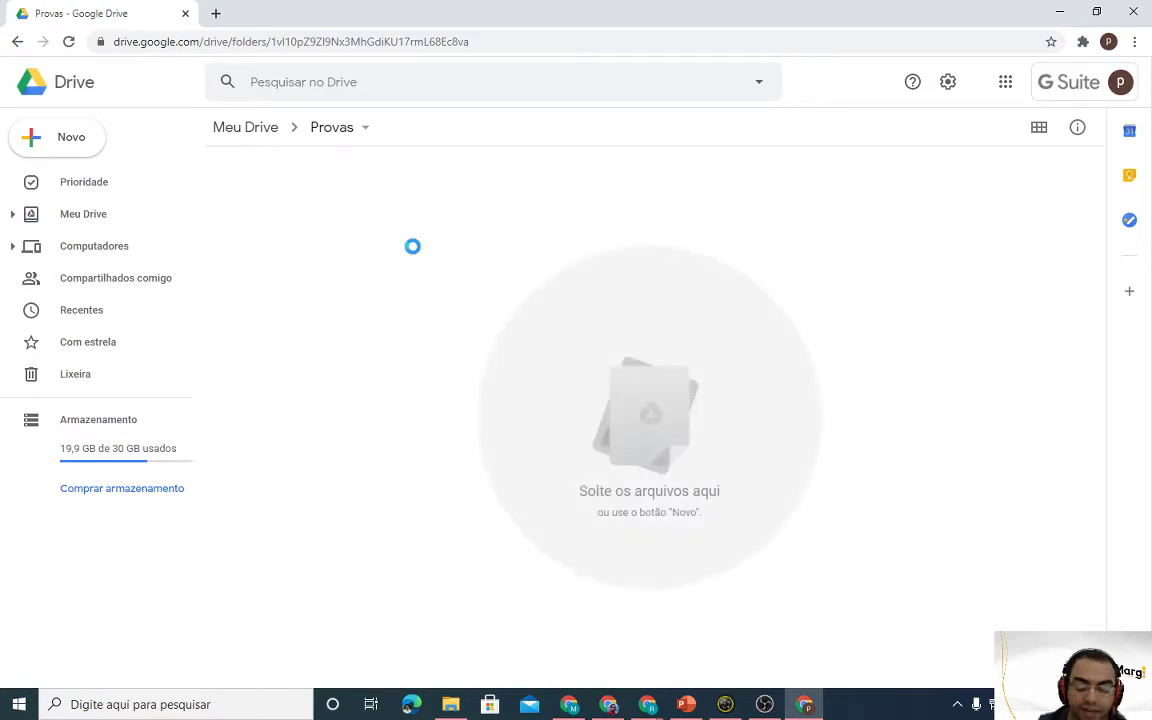
# Step: Capture the folder path area with arrows drawn to Provas and Meu Drive, and copy the annotated capture
pyautogui.press('Print')
pyautogui.moveTo(168, 77); pyautogui.dragTo(563, 303)
pyautogui.moveTo(485, 205); pyautogui.dragTo(364, 133)
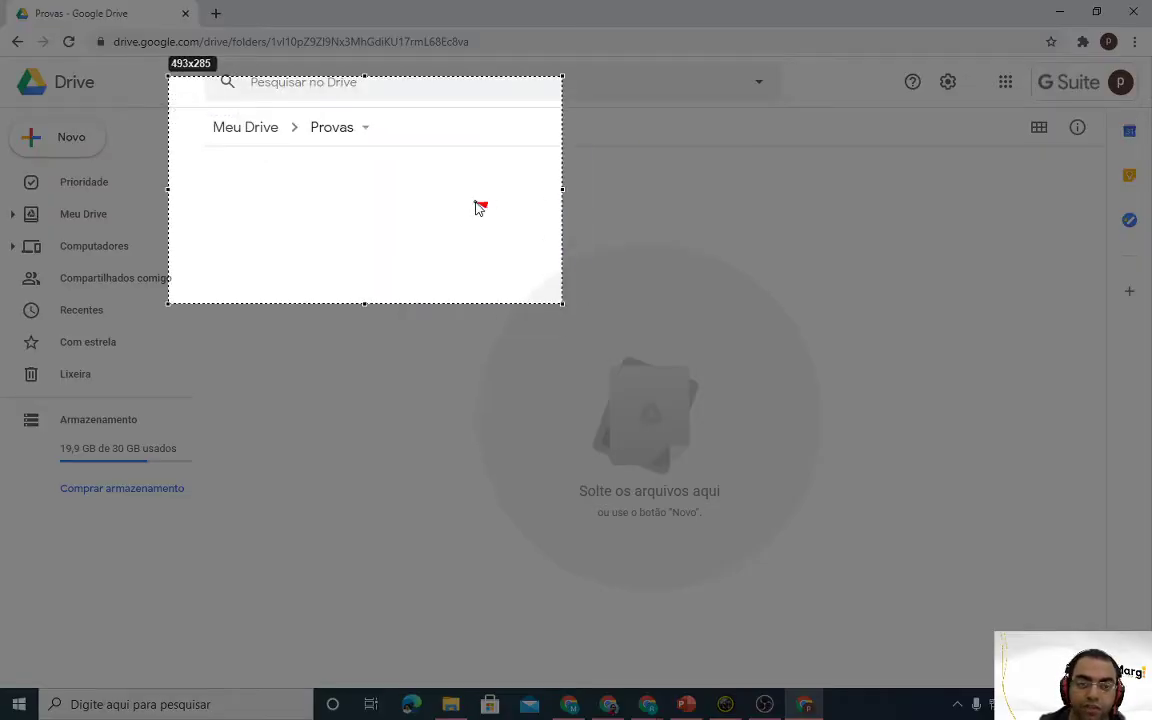
pyautogui.moveTo(317, 199); pyautogui.dragTo(258, 150)
pyautogui.hotkey('ctrl', 'c')
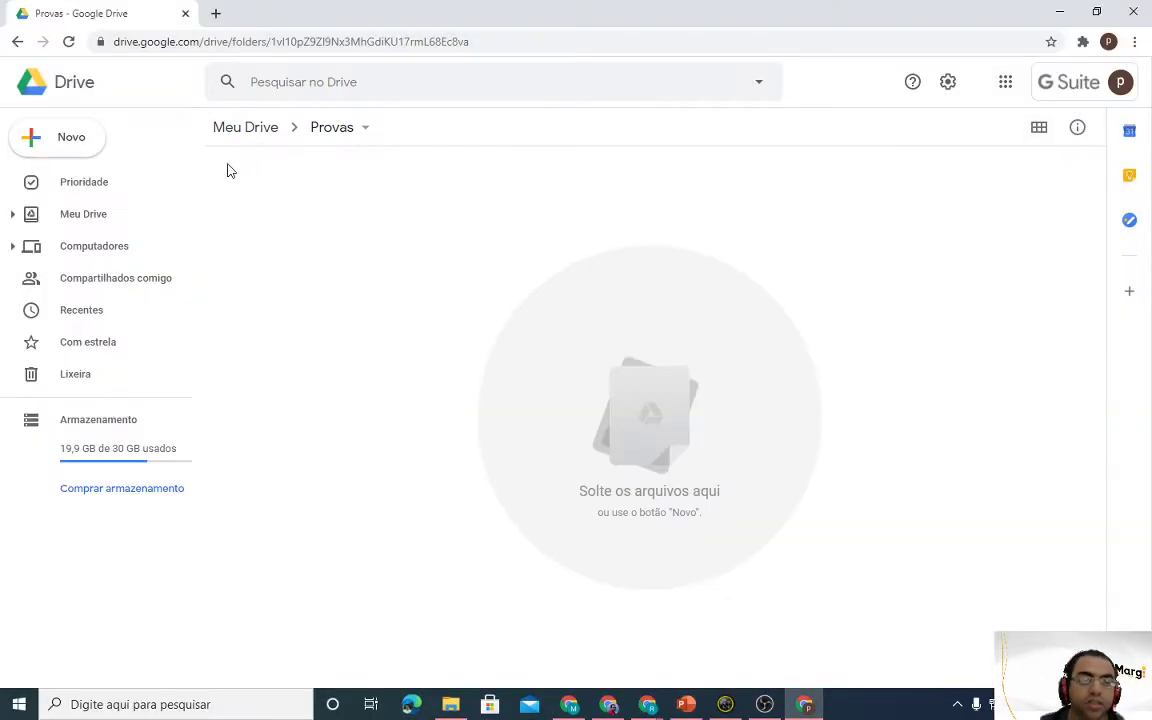
pyautogui.click(80, 145)
pyautogui.click(112, 155)
pyautogui.click(582, 424)
# Step: Create a blank Google Docs document inside the Provas folder
pyautogui.click(46, 147)
pyautogui.click(88, 247)
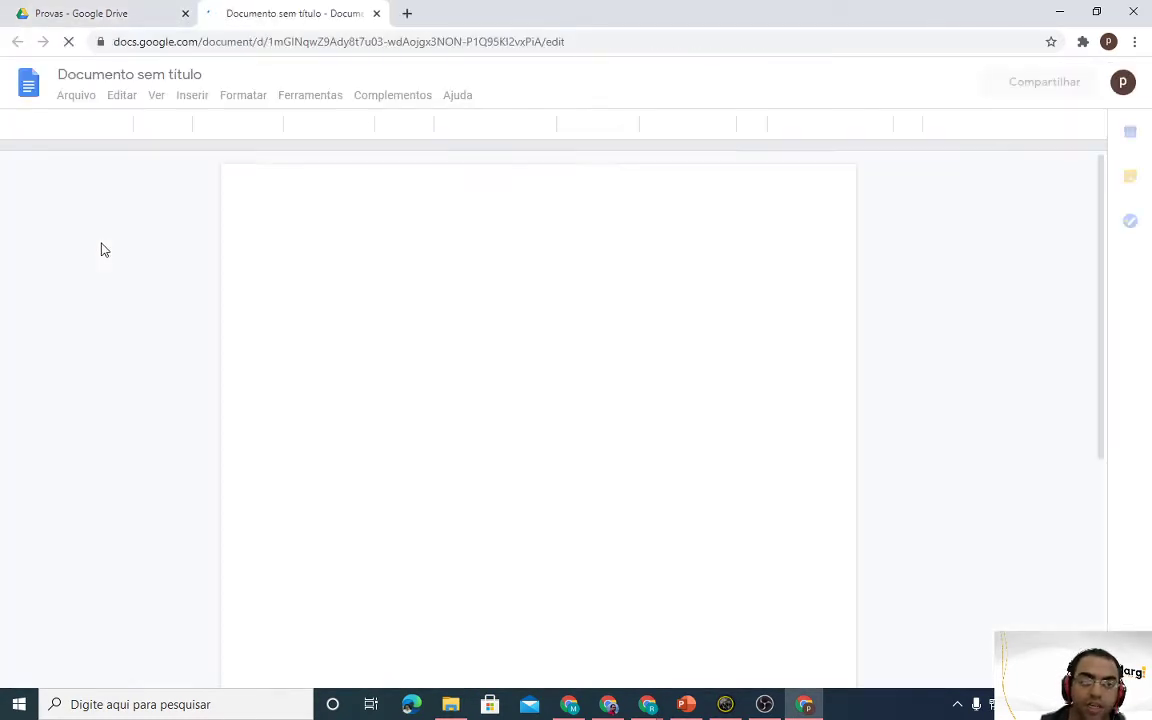
# Step: Capture the upper part of the new document's window with arrows drawn toward its browser tab, and copy the annotated capture
pyautogui.press('Print')
pyautogui.moveTo(147, 1); pyautogui.dragTo(477, 218)
pyautogui.click(491, 109)
pyautogui.moveTo(425, 92); pyautogui.dragTo(388, 68)
pyautogui.moveTo(290, 80); pyautogui.dragTo(245, 30)
pyautogui.hotkey('ctrl', 'c')
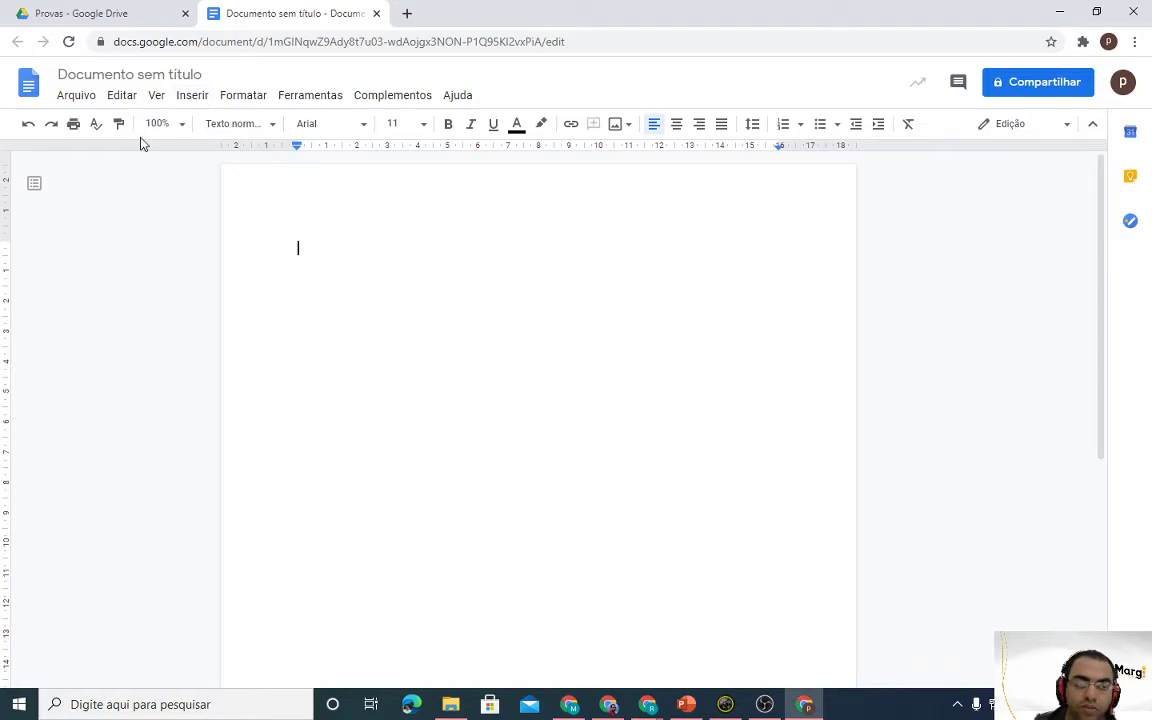
pyautogui.press('Print')
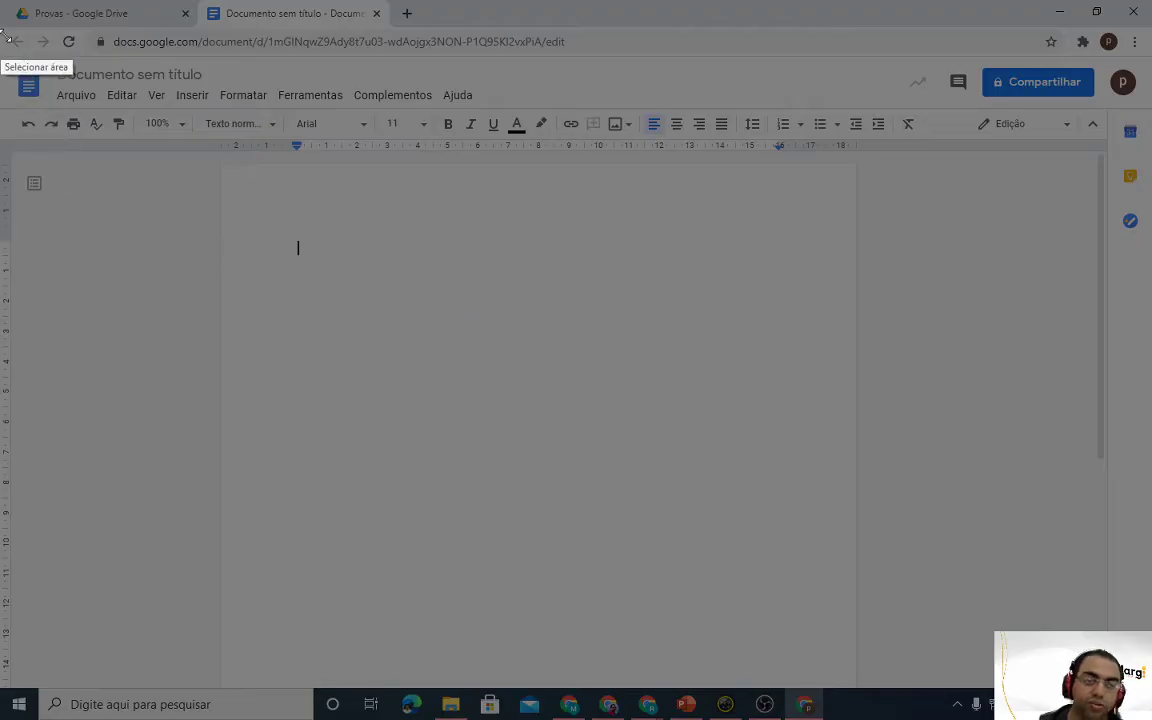
pyautogui.moveTo(1, 36); pyautogui.dragTo(446, 237)
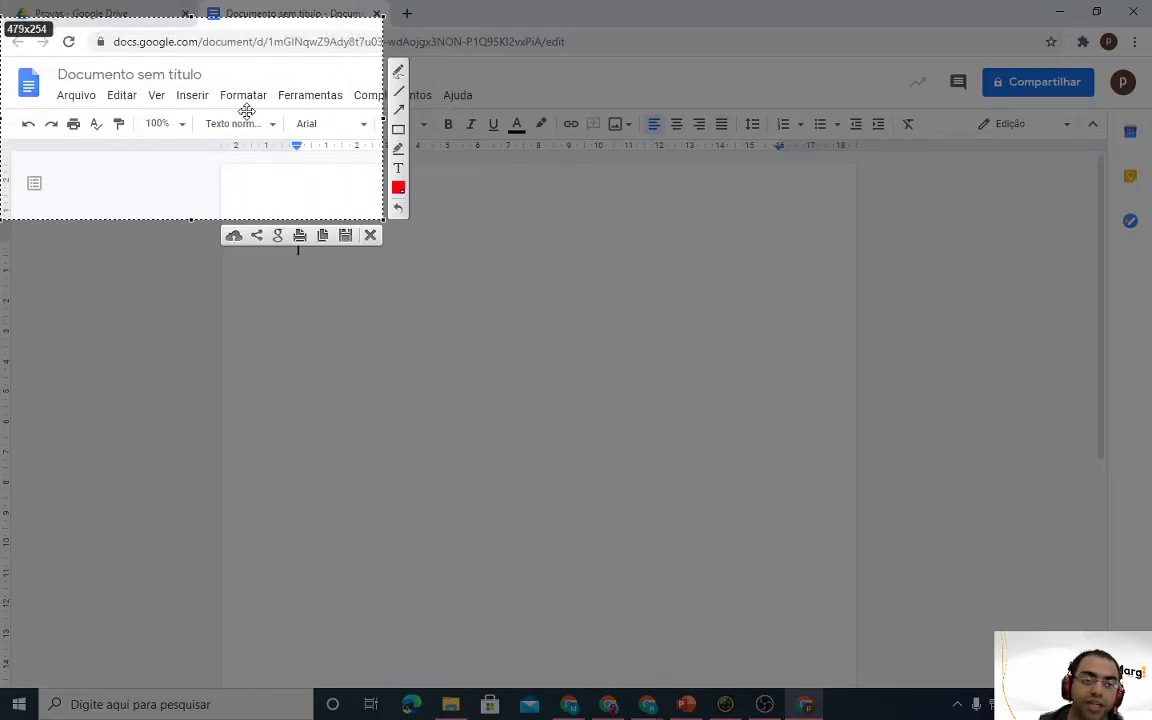
pyautogui.press('Escape')
# Step: Rename the untitled document as "ProvaPortugues"
pyautogui.click(185, 74)
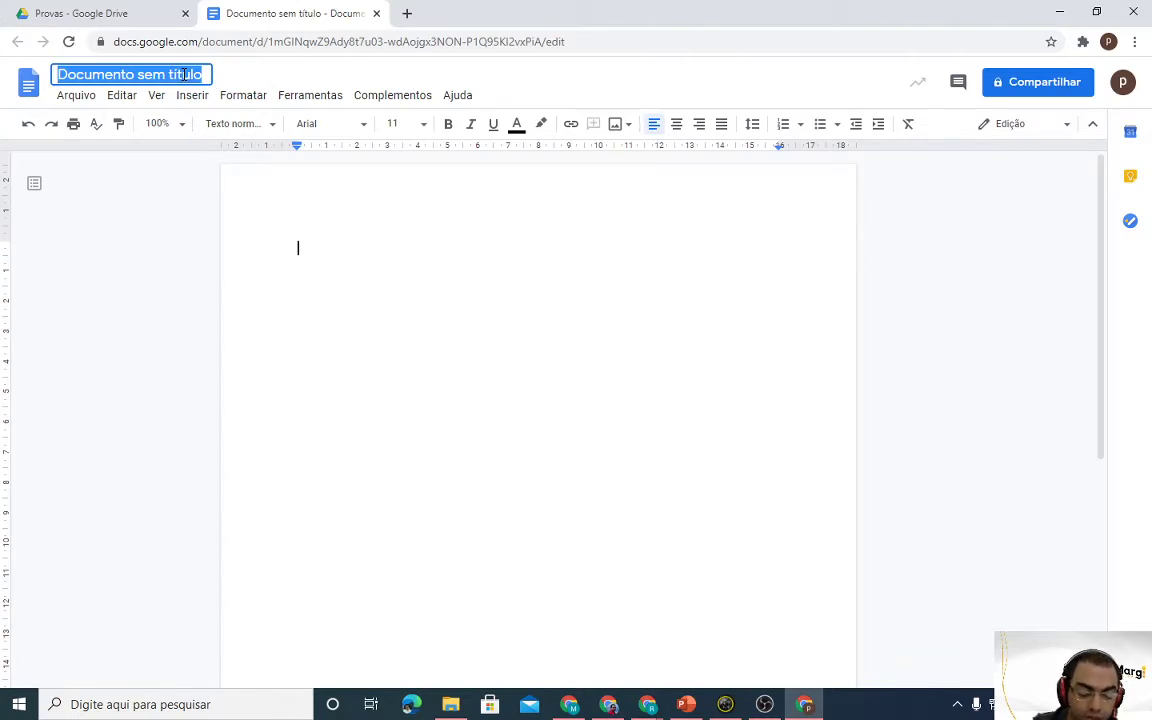
pyautogui.write('Prova')
pyautogui.write('po')
pyautogui.press('BackSpace')
pyautogui.press('BackSpace')
pyautogui.write('Portugues')
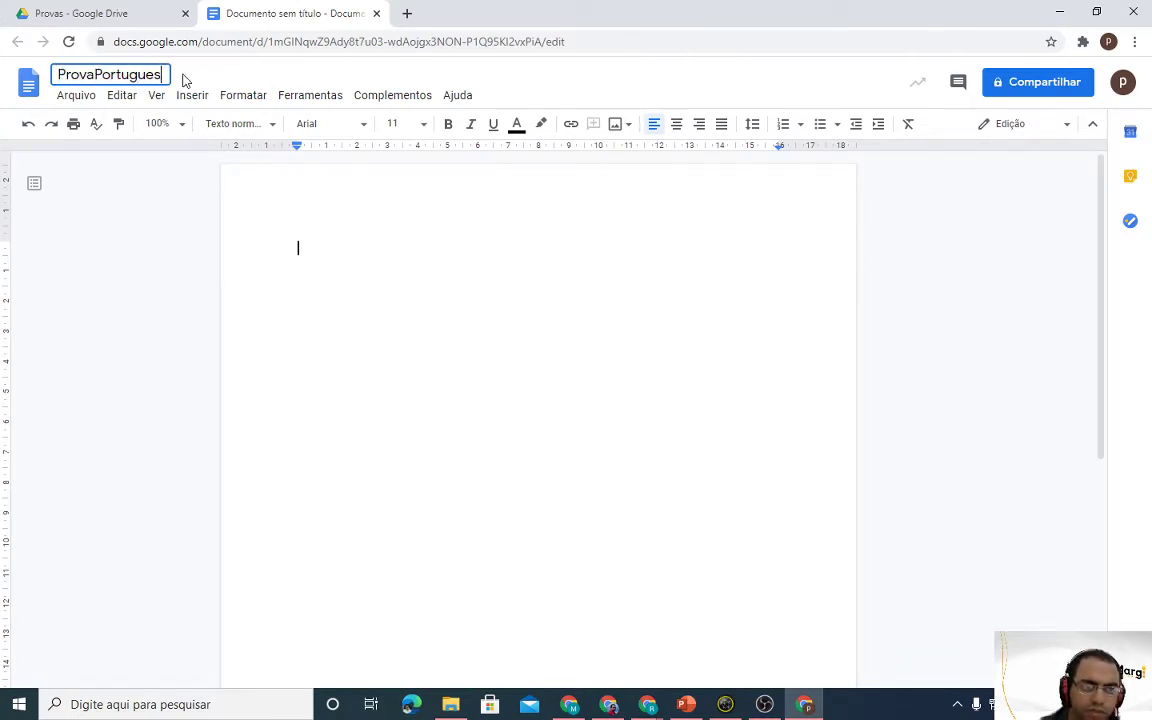
pyautogui.press('Return')
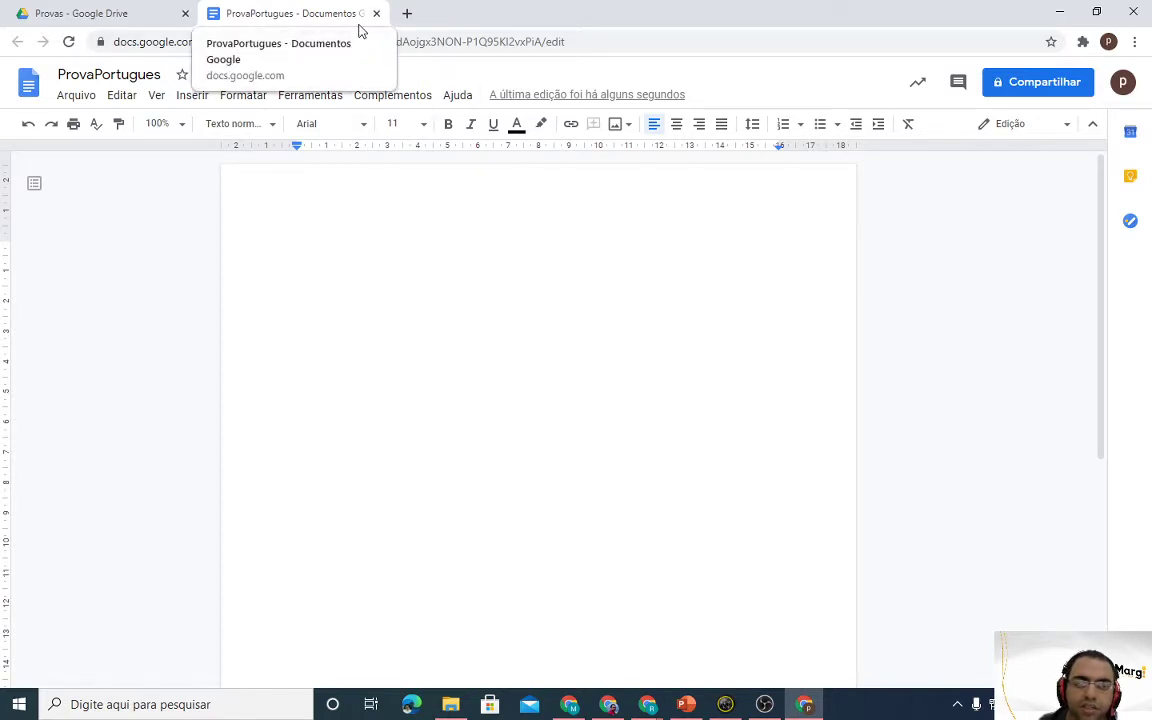
# Step: Capture the upper part of the document window with two arrows drawn to its browser tab's close control, and copy the annotated capture
pyautogui.press('super+shift+s')
pyautogui.moveTo(3, 3); pyautogui.dragTo(615, 278)
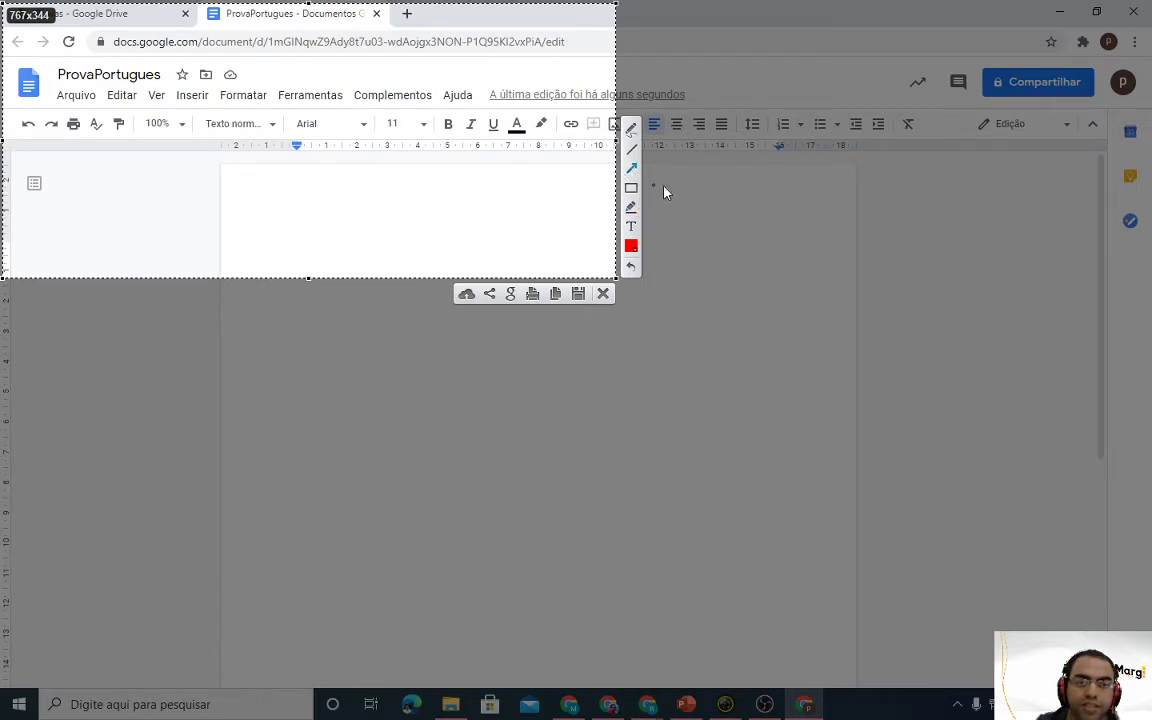
pyautogui.click(632, 172)
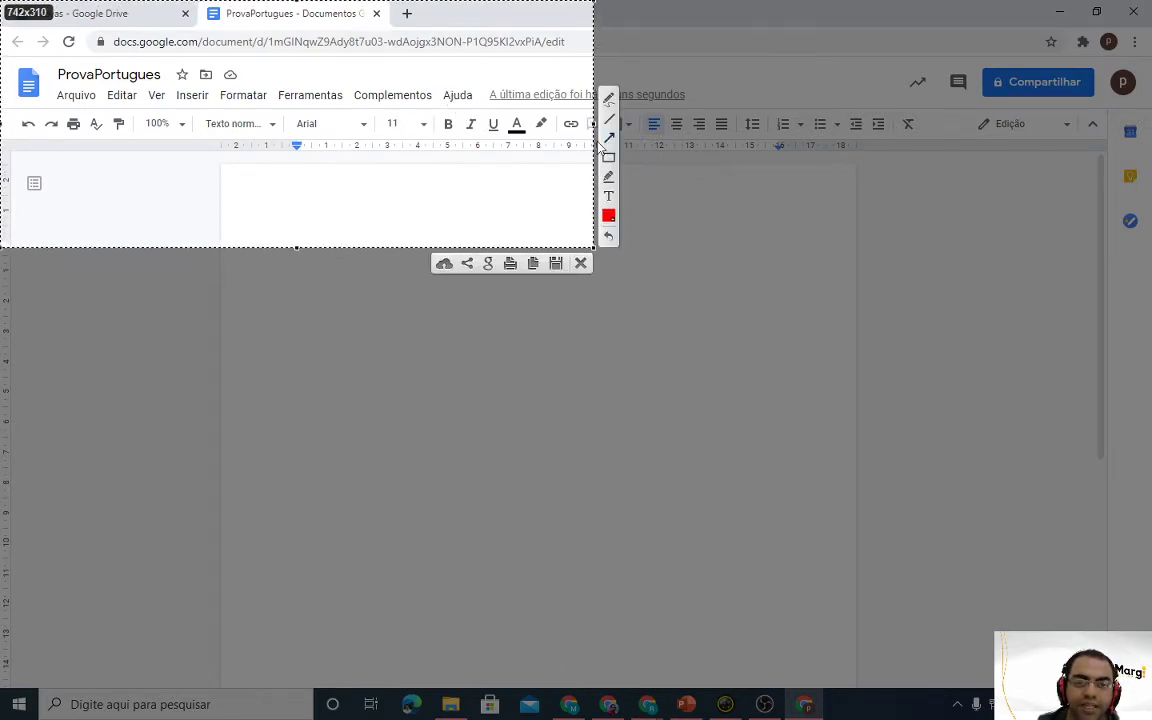
pyautogui.moveTo(420, 112); pyautogui.dragTo(391, 28)
pyautogui.moveTo(370, 78); pyautogui.dragTo(378, 18)
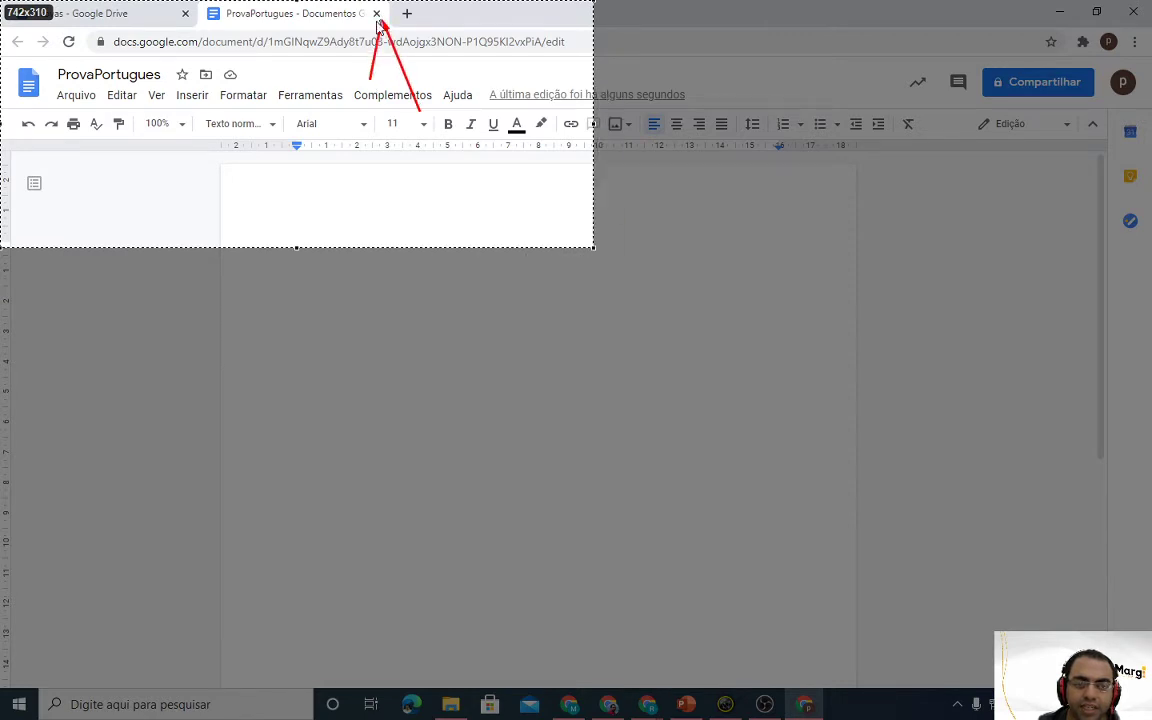
pyautogui.hotkey('ctrl', 'c')
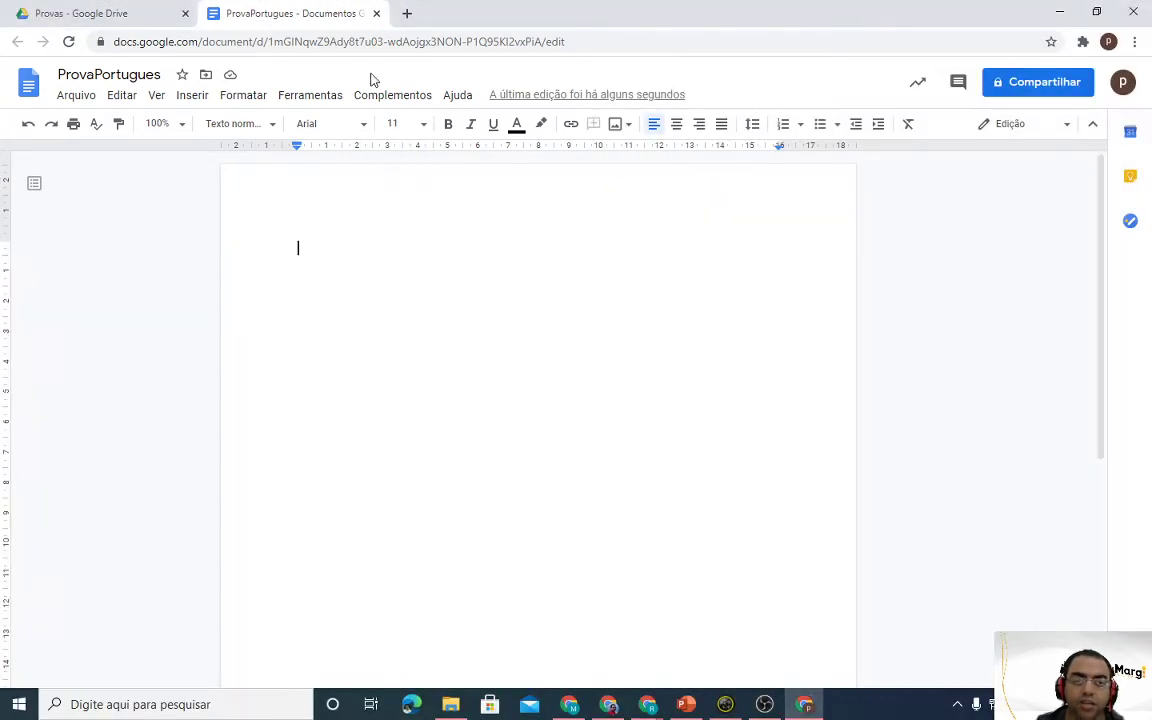
# Step: Close the ProvaPortugues document and create a blank Google Sheets spreadsheet inside the Provas folder
pyautogui.click(375, 13)
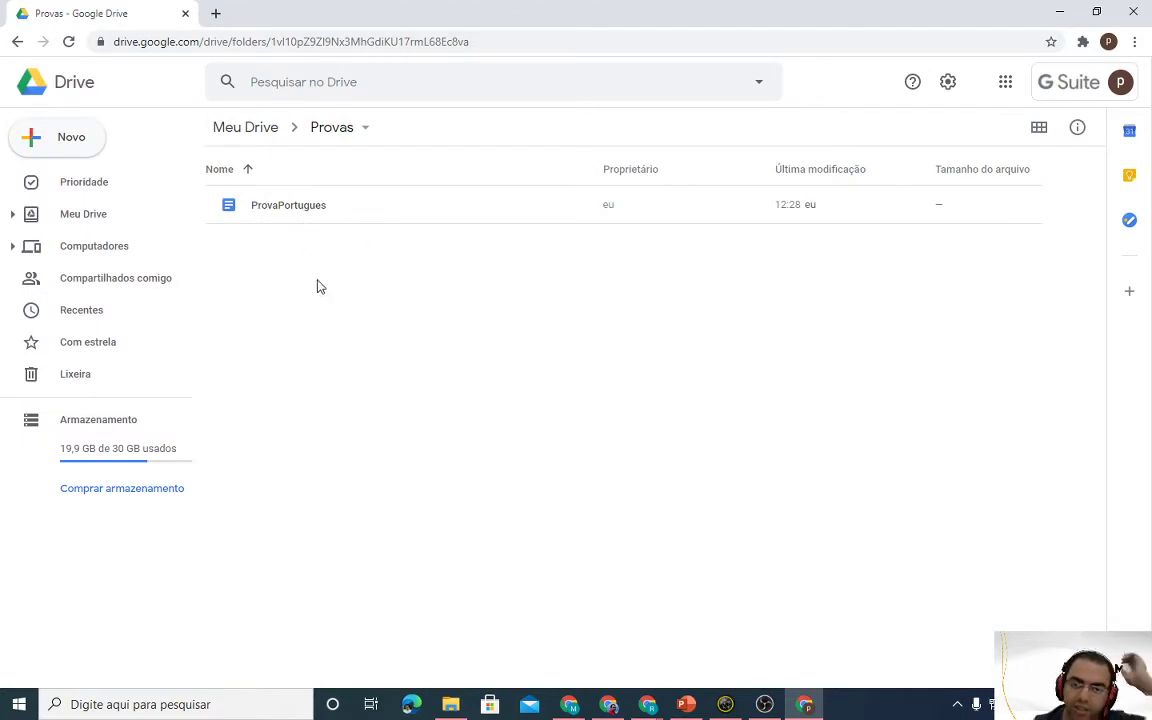
pyautogui.click(76, 137)
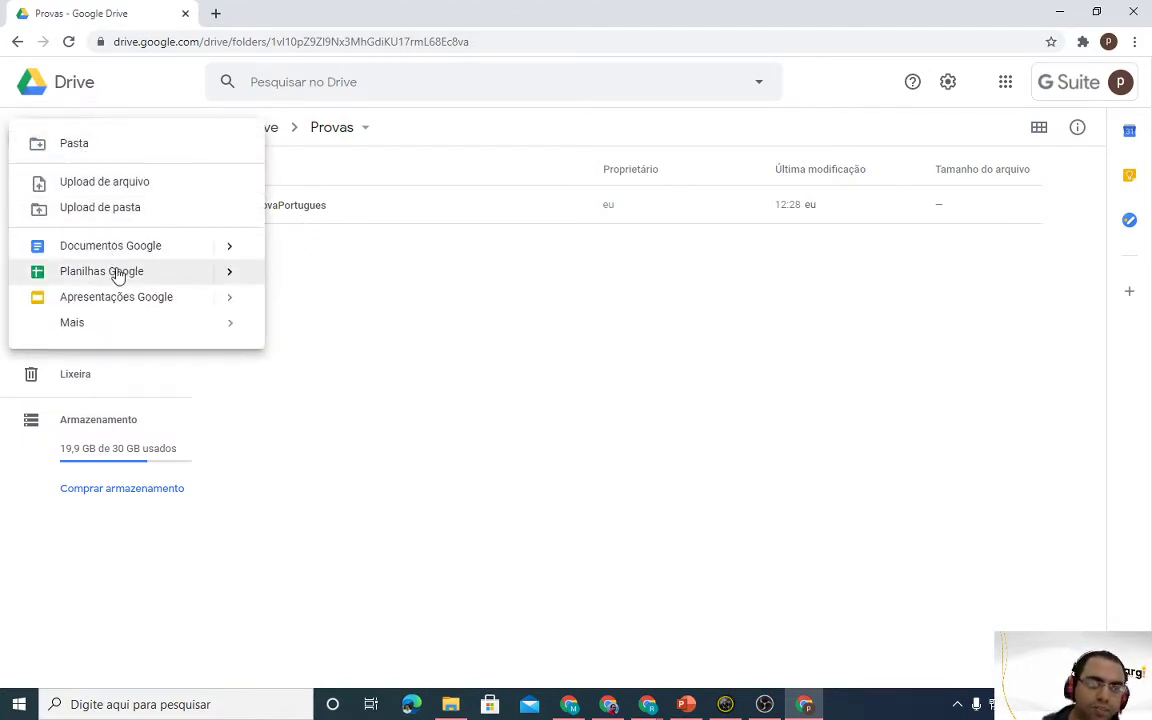
pyautogui.click(118, 272)
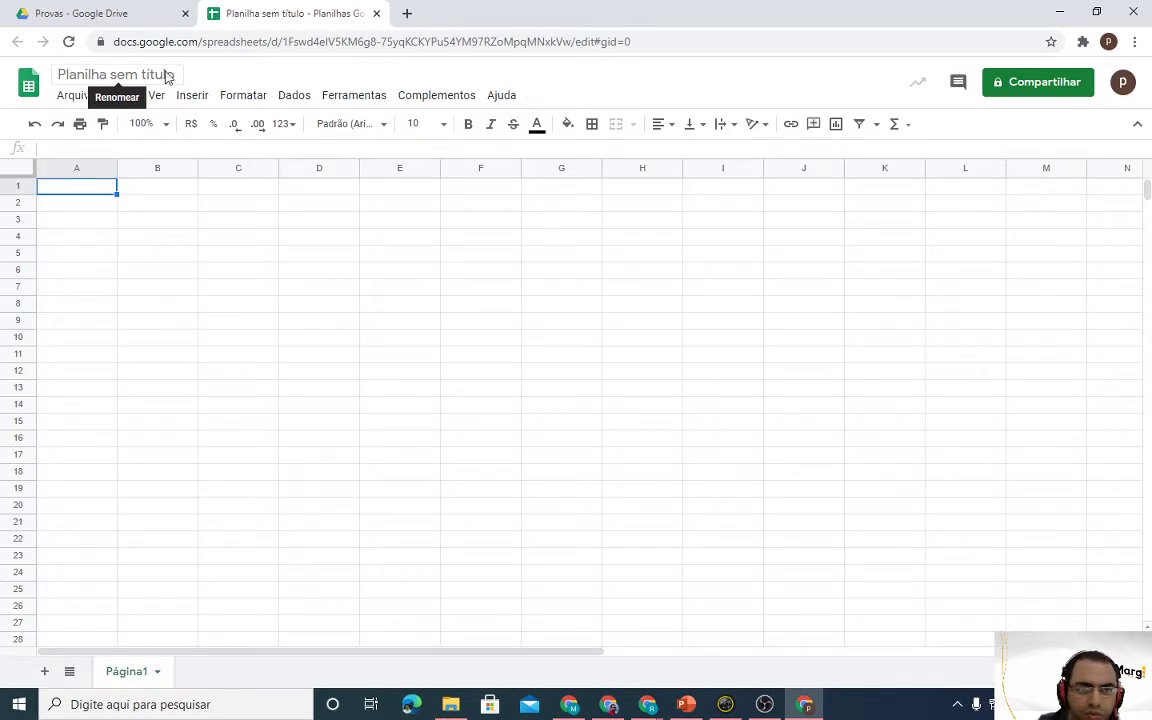
# Step: Rename the untitled spreadsheet as "PlanilhaOrçamento" and close it to return to the Provas folder
pyautogui.click(167, 77)
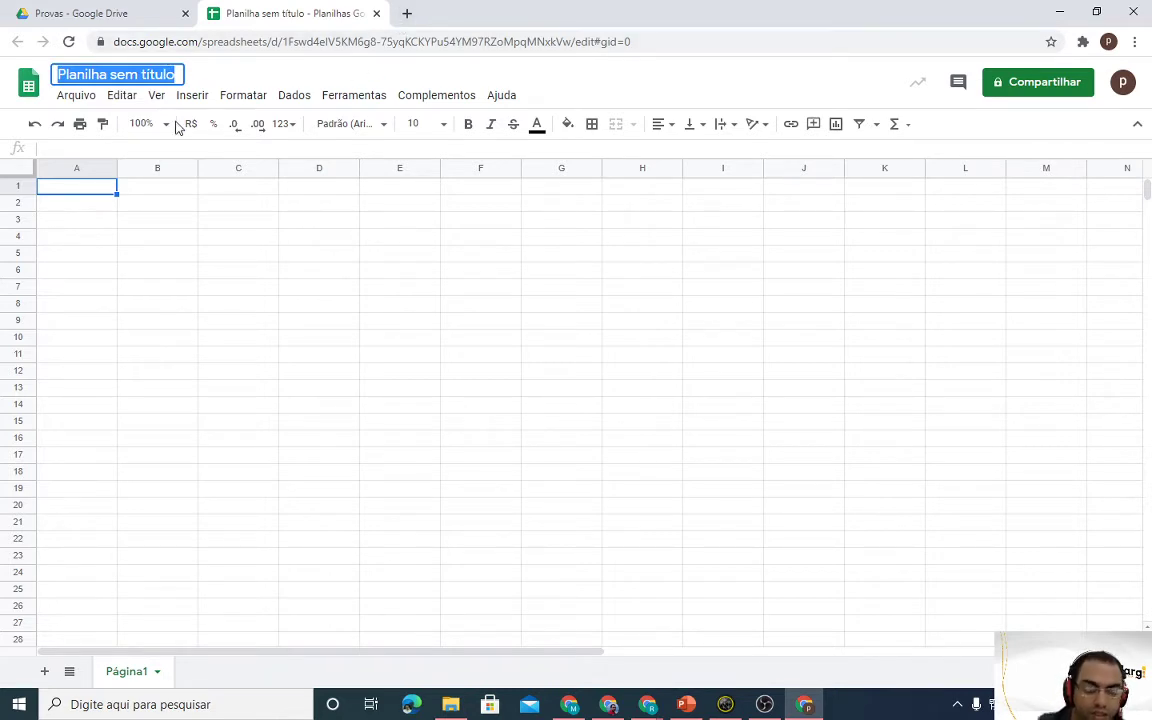
pyautogui.write('Planilha')
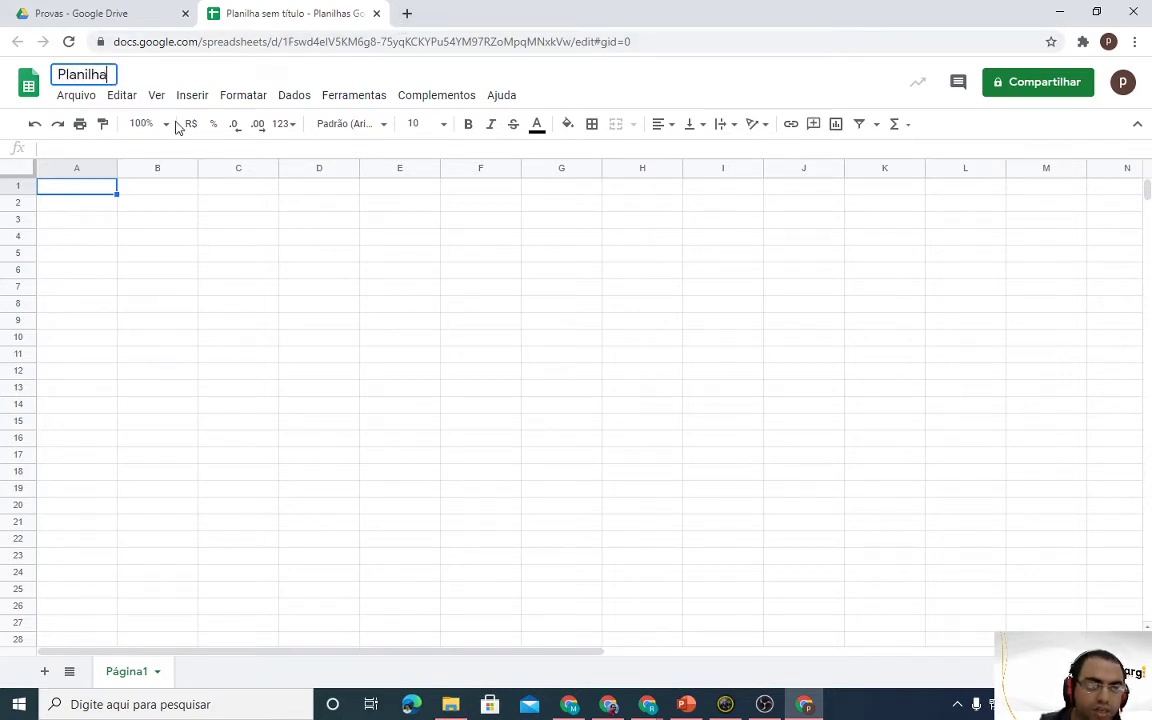
pyautogui.write('Orçamento')
pyautogui.press('Return')
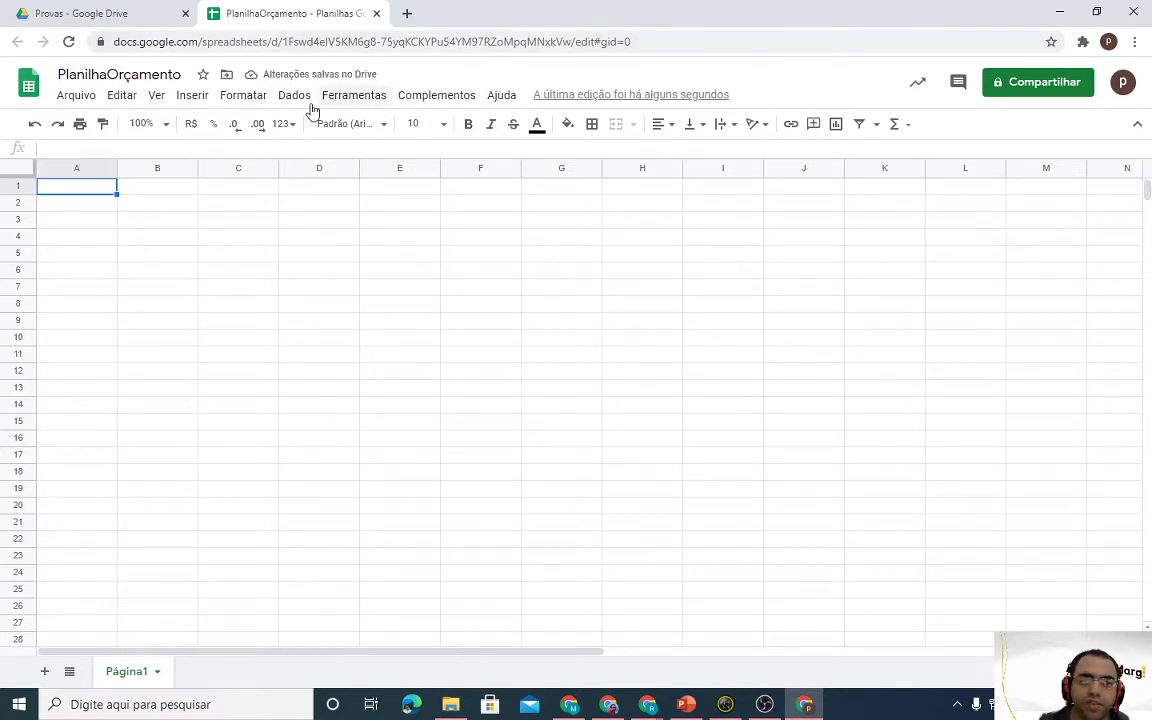
pyautogui.click(224, 218)
pyautogui.click(91, 197)
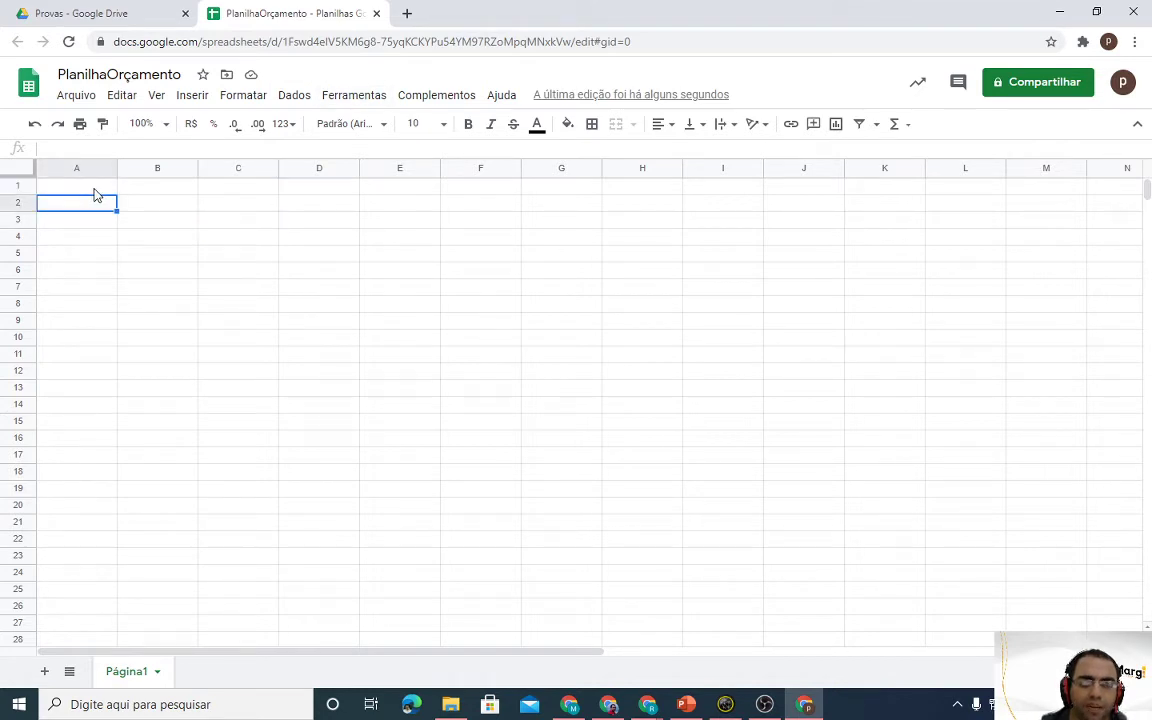
pyautogui.click(376, 14)
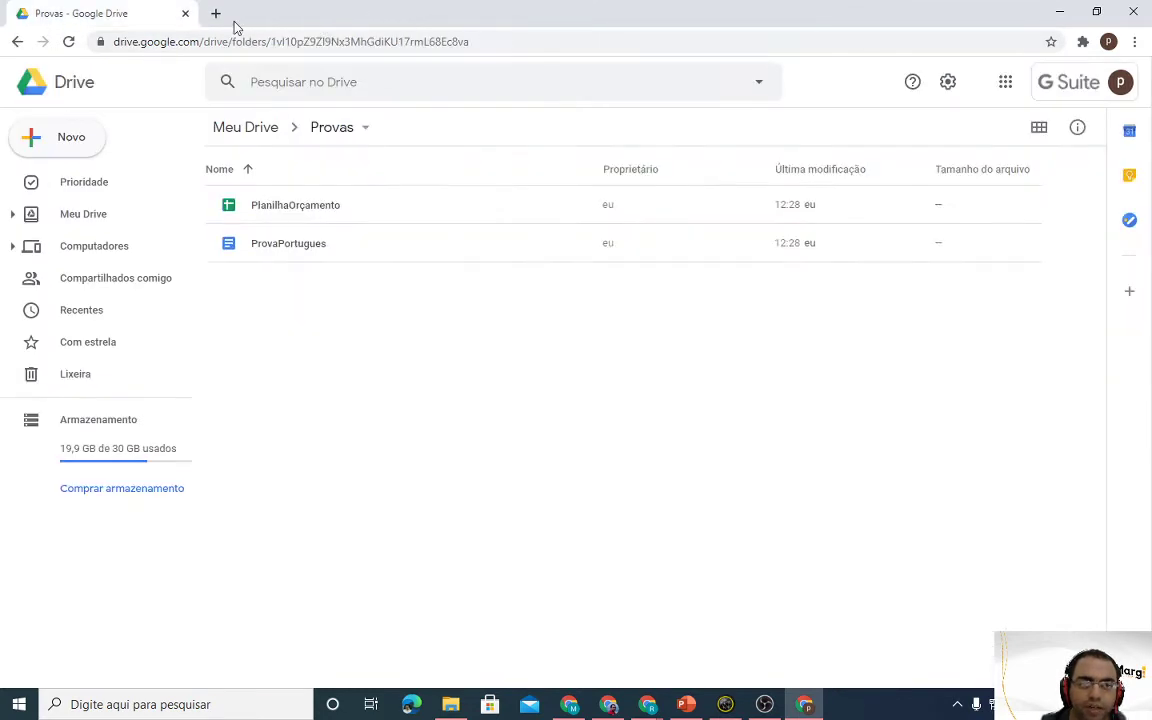
# Step: Create a blank Google Slides presentation inside the Provas folder and open its title for editing
pyautogui.click(64, 150)
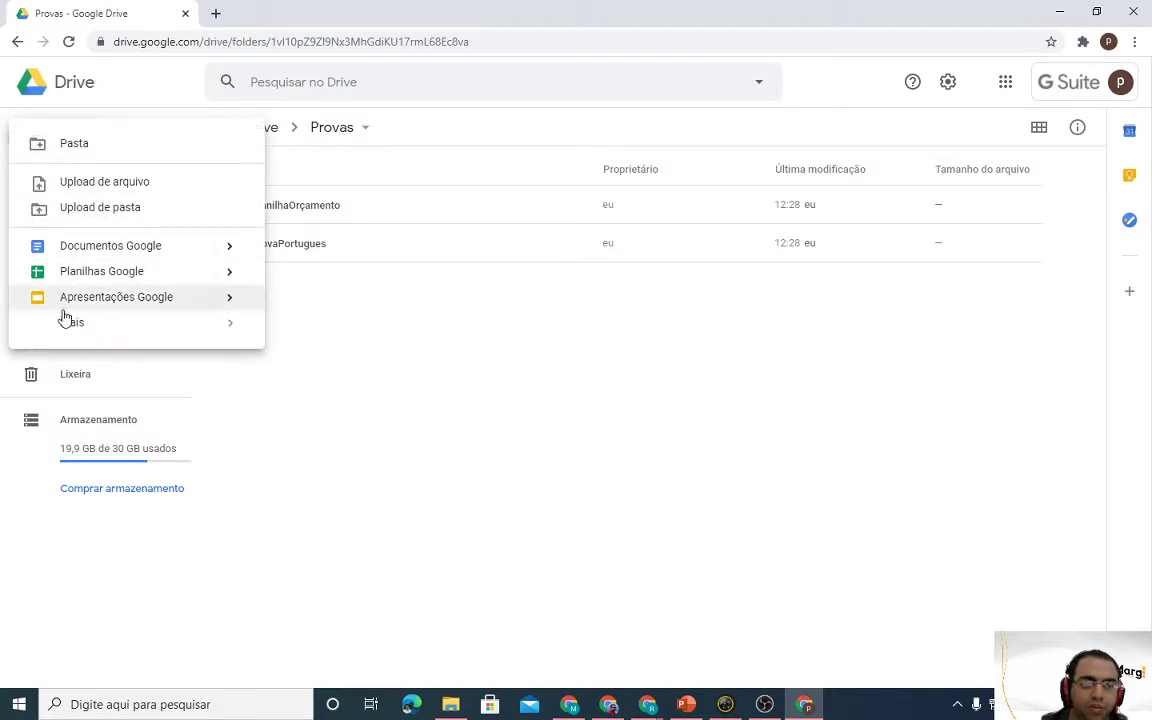
pyautogui.click(165, 305)
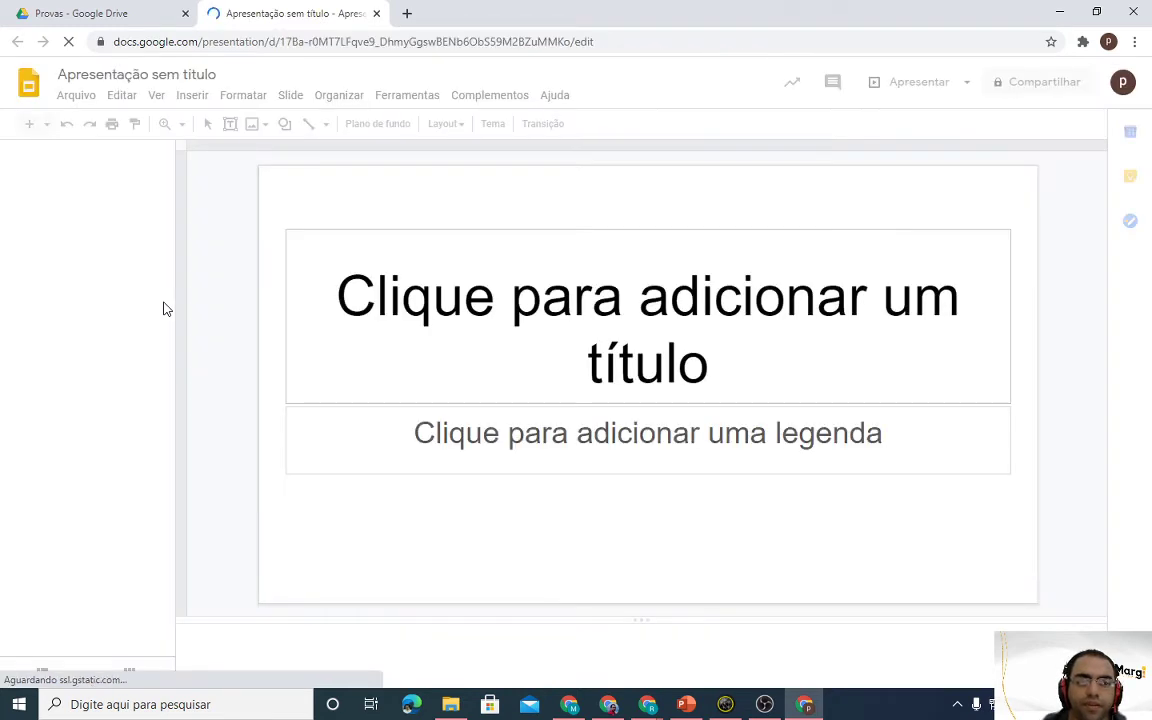
pyautogui.click(165, 75)
pyautogui.click(893, 705)
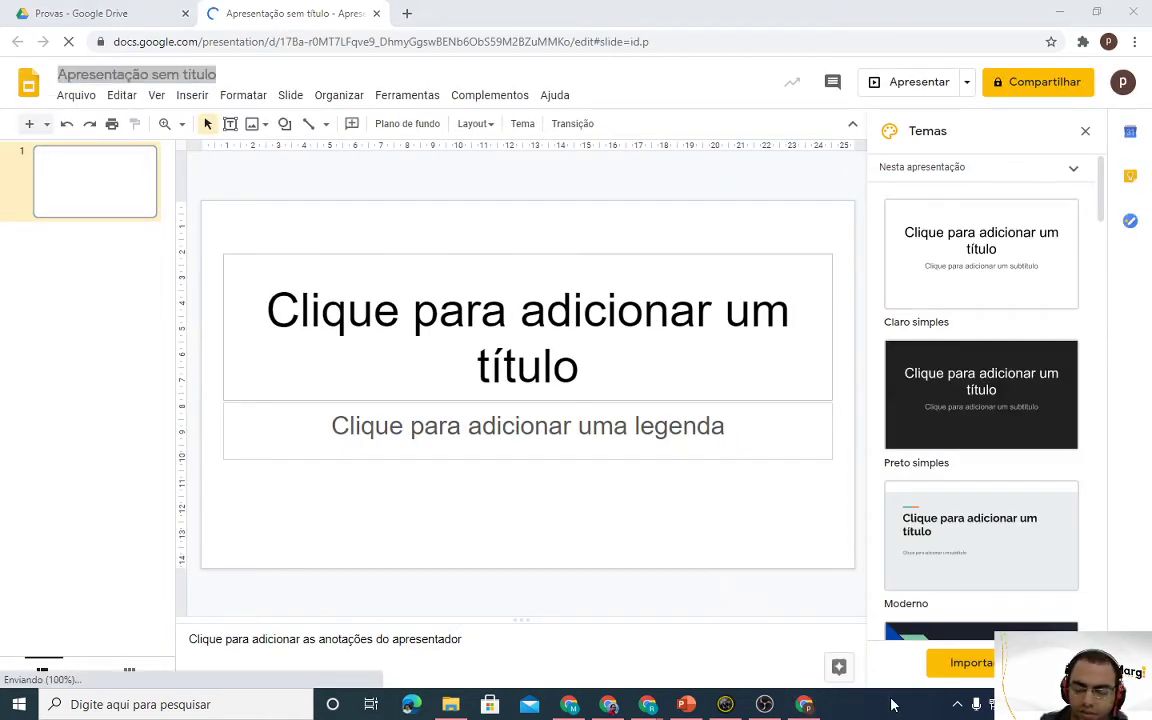